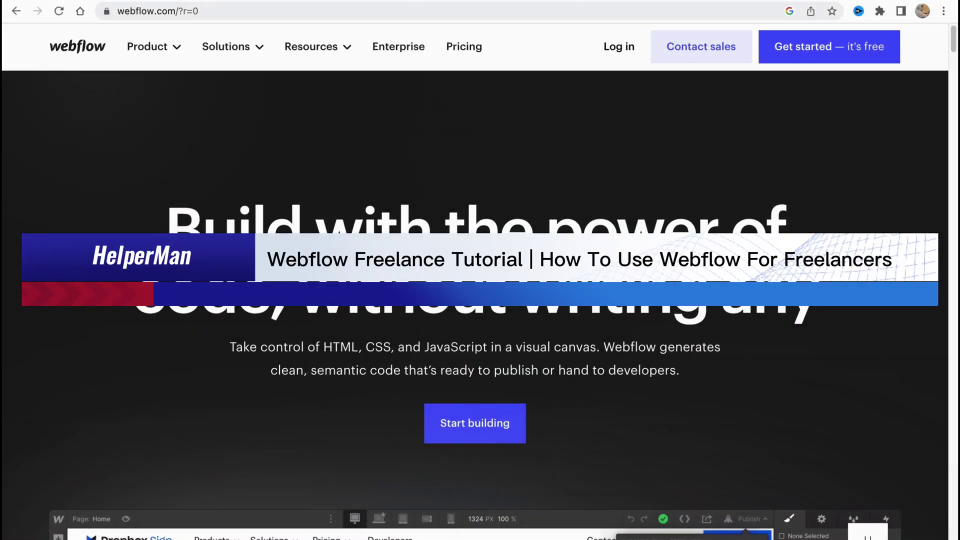
# Scroll down through the webflow.com marketing homepage.
pyautogui.scroll(-3, 569, 278)
pyautogui.scroll(-2, 569, 278)
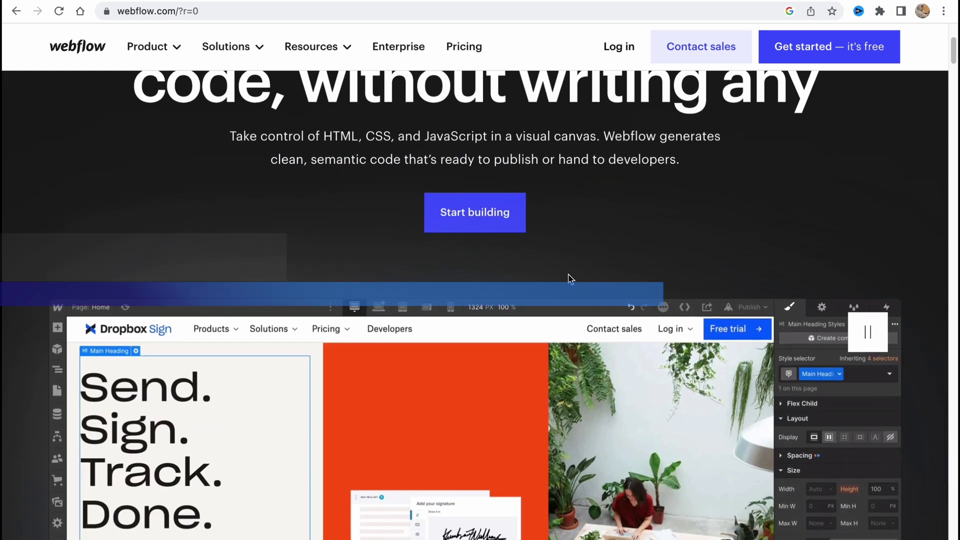
pyautogui.scroll(-2, 569, 278)
pyautogui.scroll(-2, 539, 326)
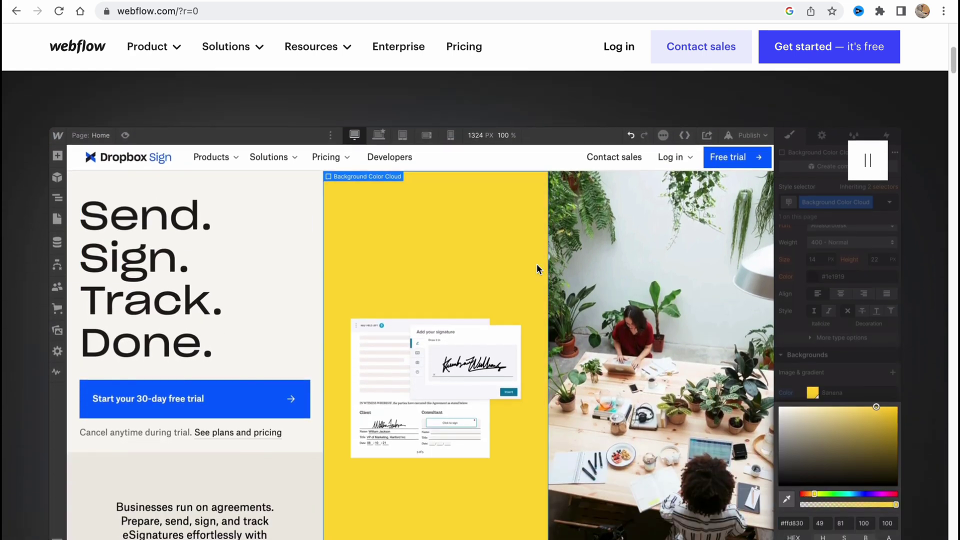
pyautogui.scroll(-1, 536, 264)
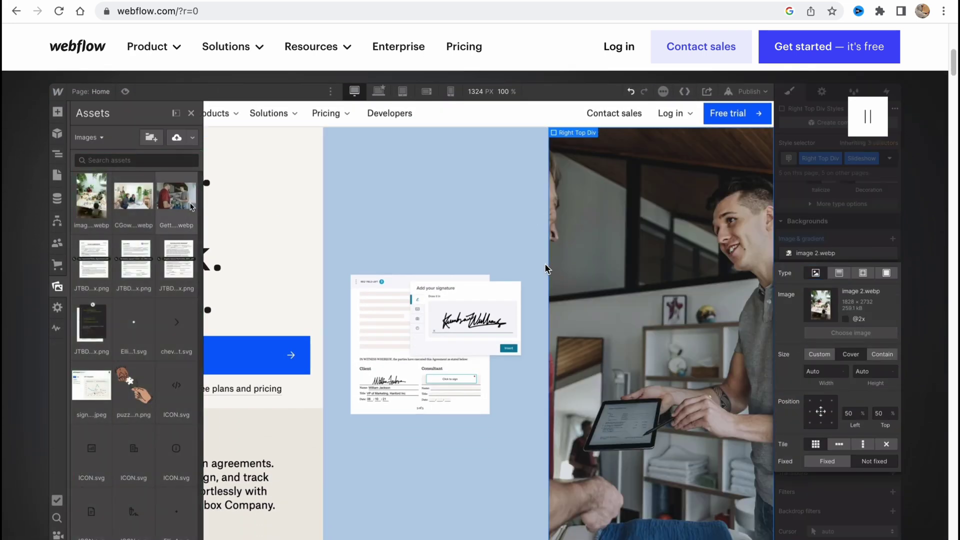
pyautogui.scroll(2, 545, 264)
pyautogui.scroll(-8, 538, 259)
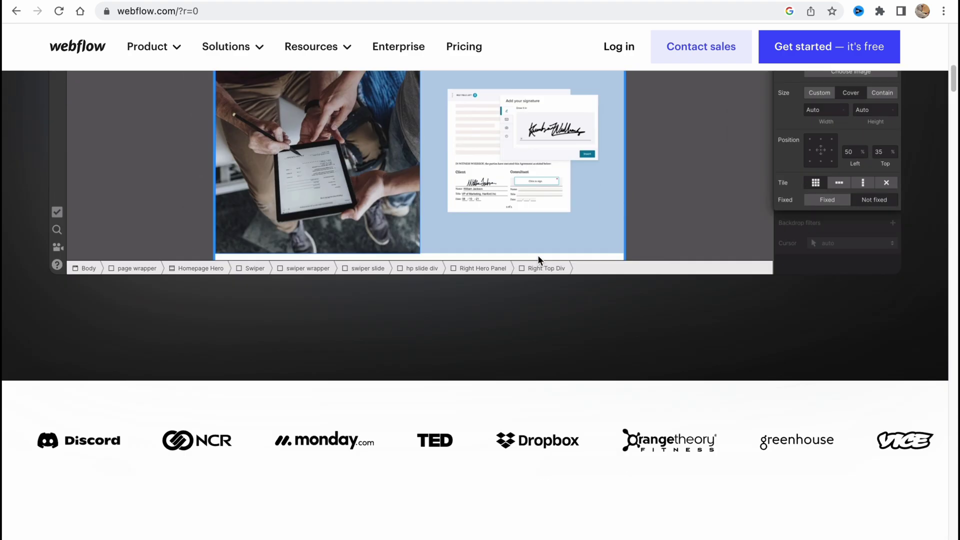
pyautogui.scroll(-2, 536, 261)
pyautogui.scroll(-2, 525, 259)
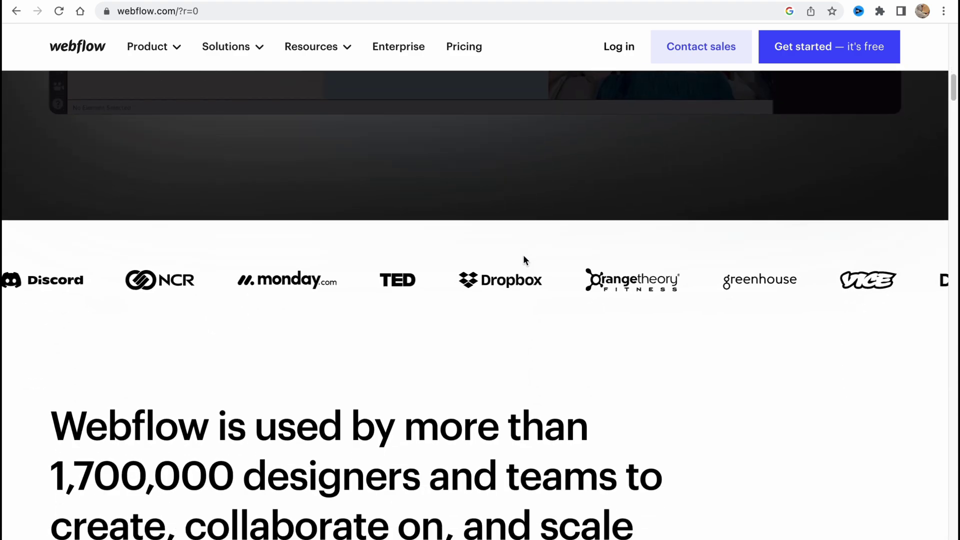
pyautogui.scroll(-5, 521, 254)
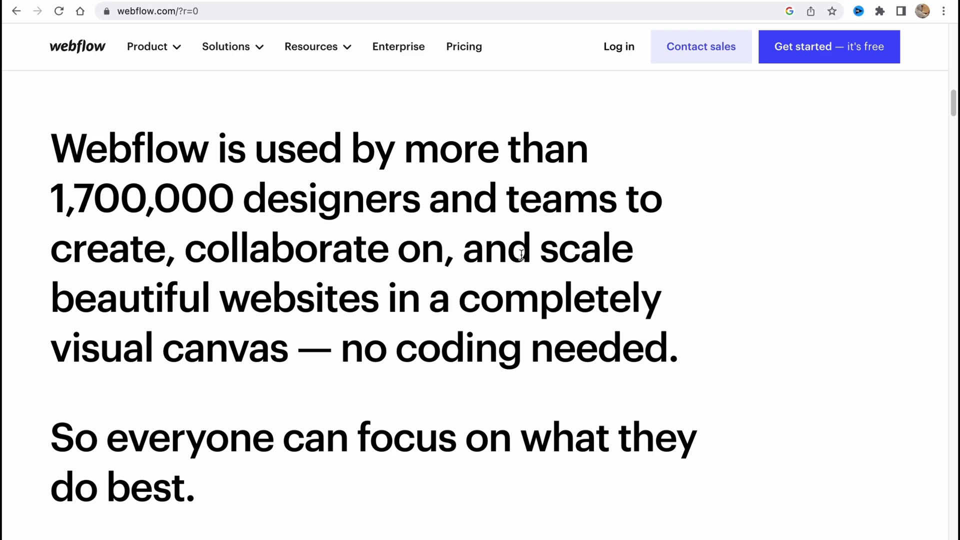
# Check the Pricing page, then sign up free via 'Get started — it's free' to reach the dashboard.
pyautogui.scroll(10, 521, 255)
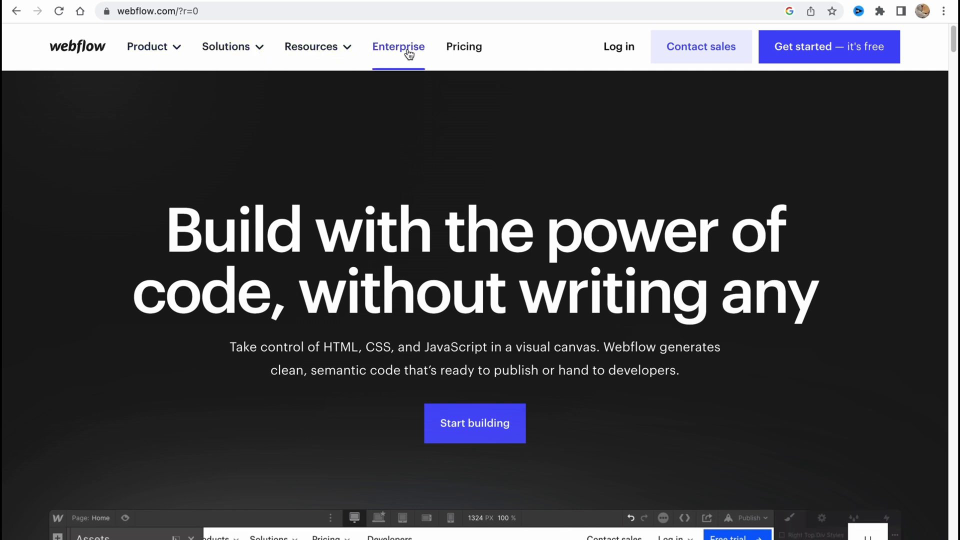
pyautogui.click(464, 50)
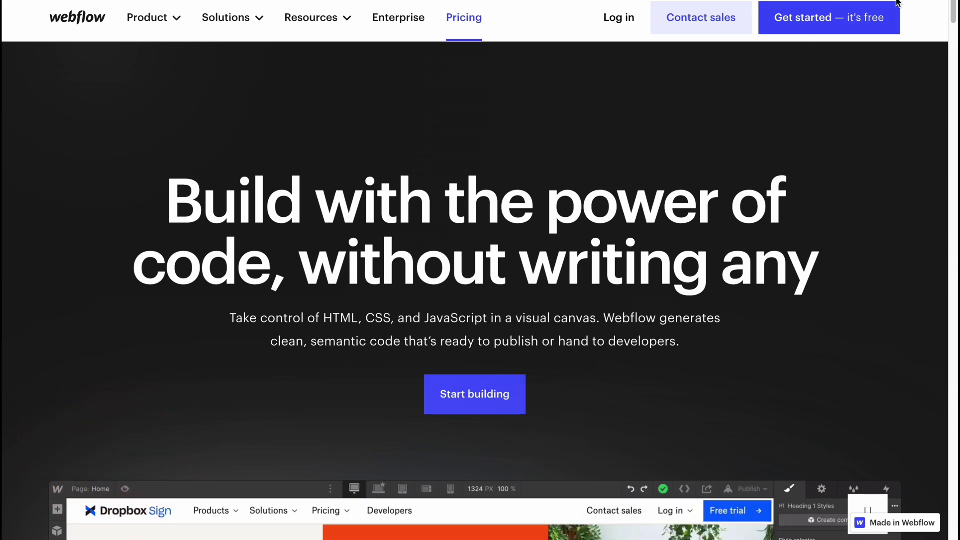
pyautogui.click(865, 19)
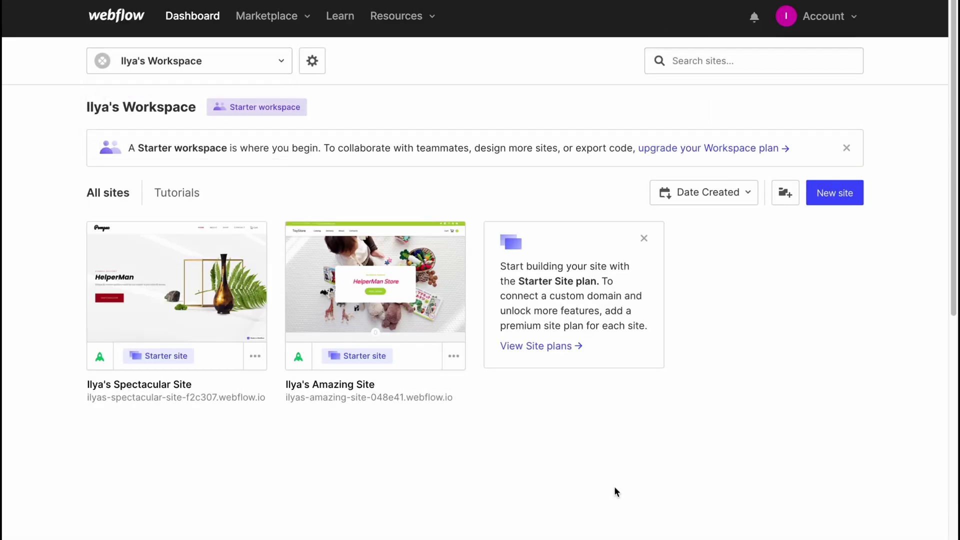
# Reload the Dashboard and open the '...' menu on the HelperMan vase site card.
pyautogui.moveTo(292, 303)
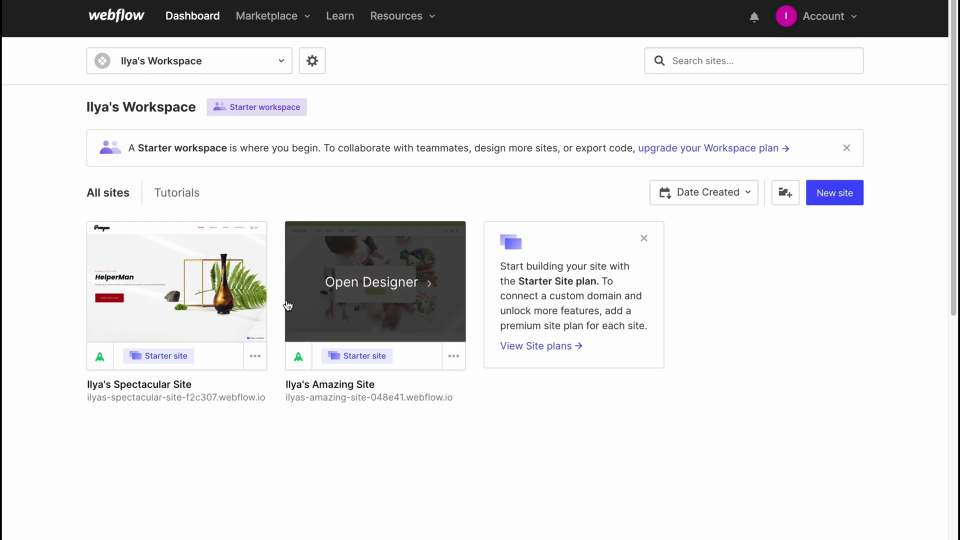
pyautogui.click(204, 18)
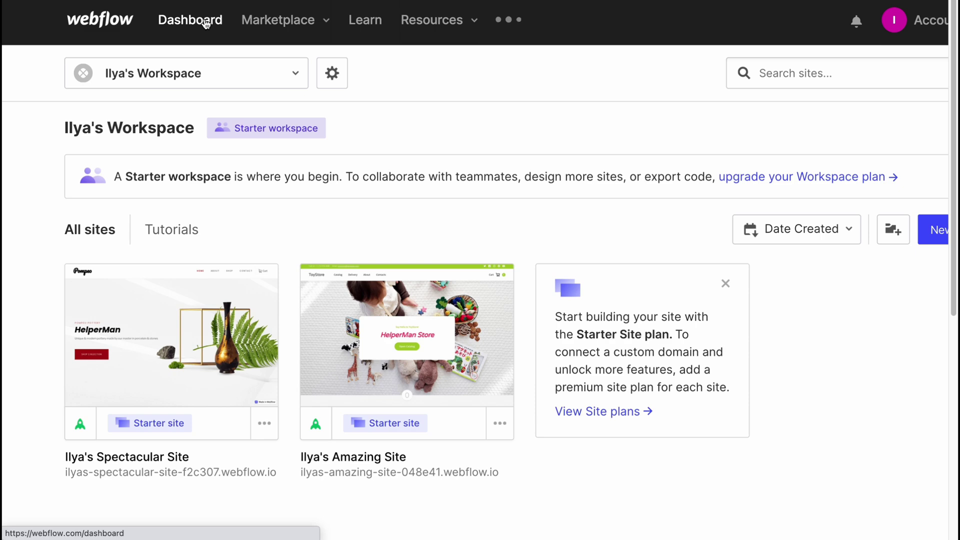
pyautogui.moveTo(398, 310)
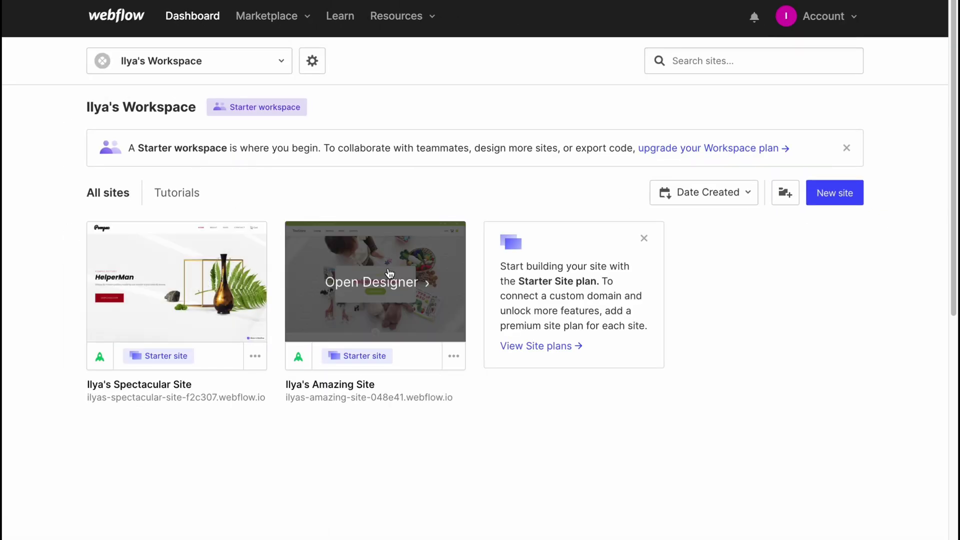
pyautogui.click(255, 356)
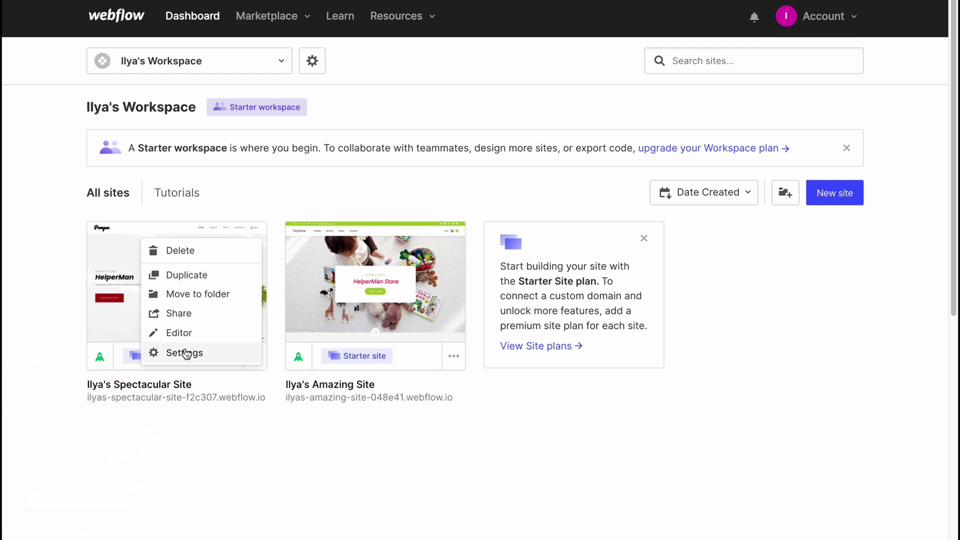
# Delete the HelperMan vase site forever by pasting its copied name into the confirm field.
pyautogui.click(179, 250)
pyautogui.moveTo(436, 236); pyautogui.dragTo(559, 244)
pyautogui.hotkey('ctrl', 'c')
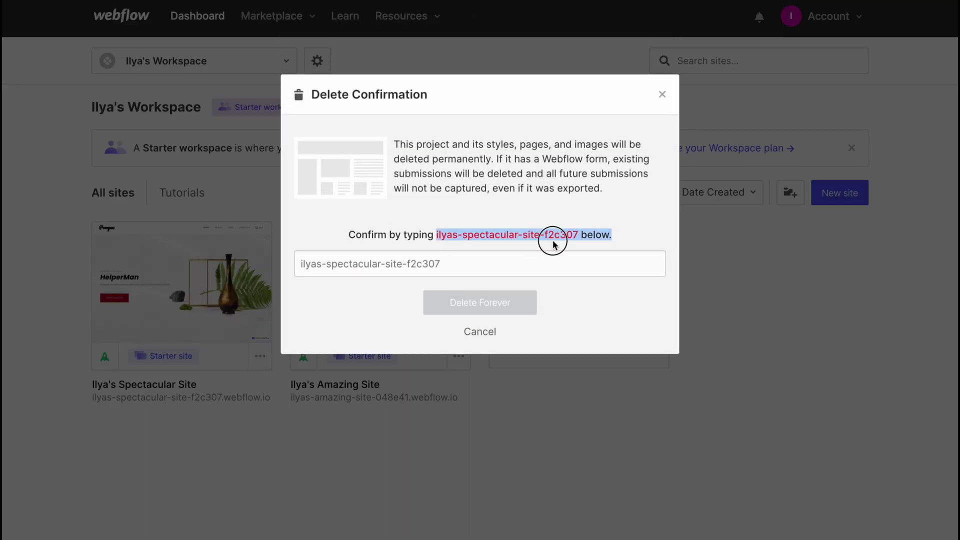
pyautogui.click(547, 264)
pyautogui.hotkey('ctrl', 'v')
pyautogui.click(481, 302)
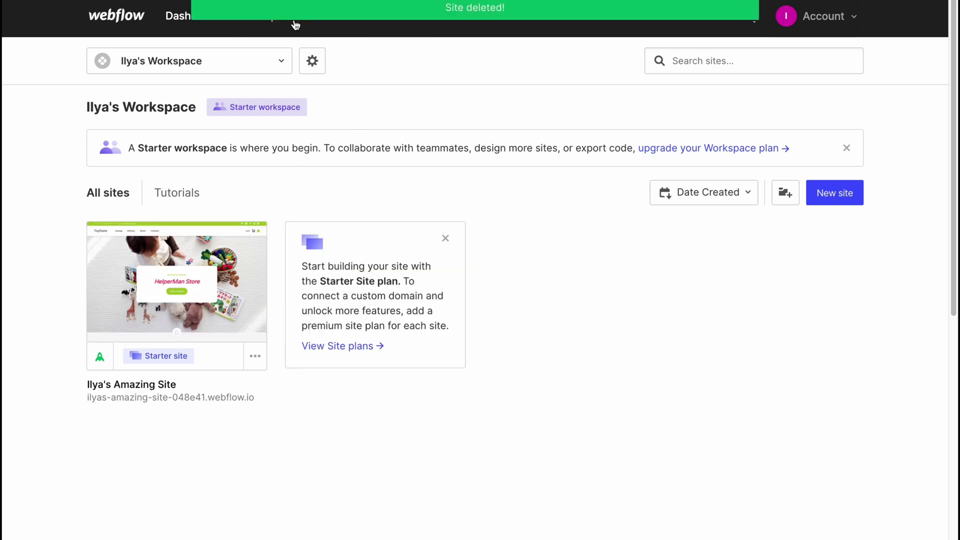
pyautogui.click(301, 25)
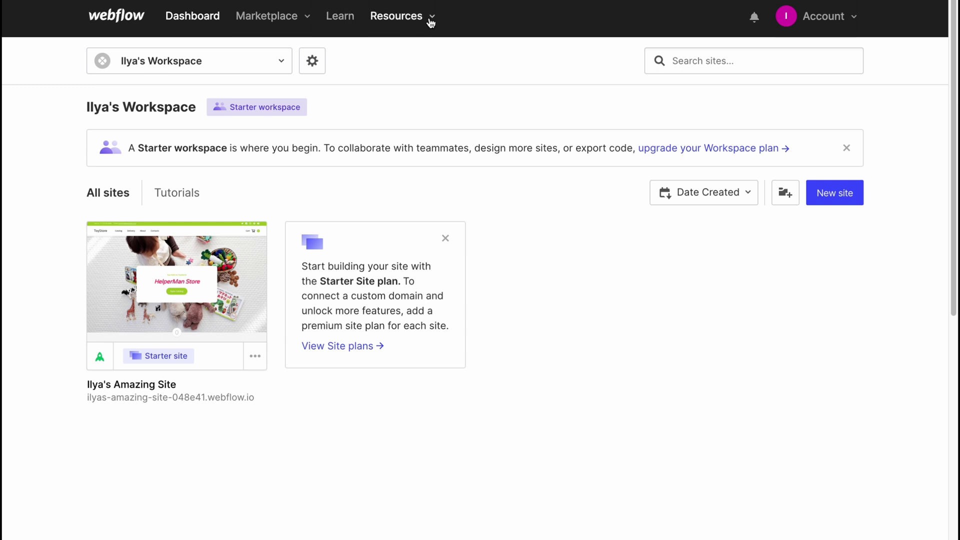
pyautogui.click(852, 22)
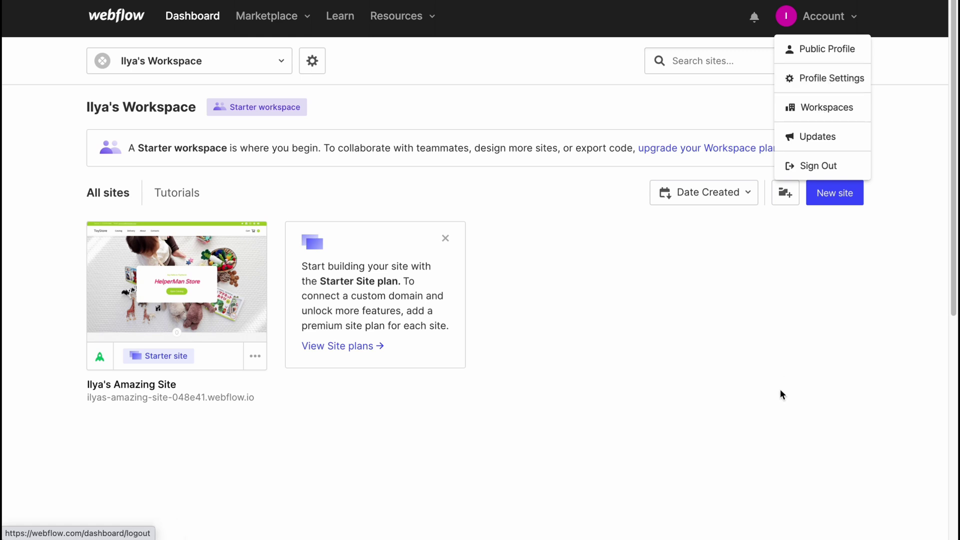
pyautogui.click(770, 361)
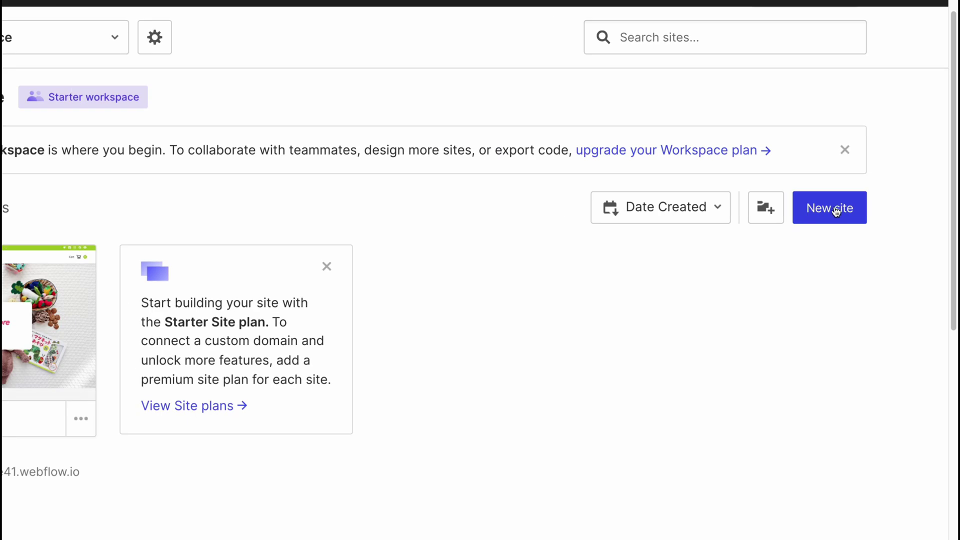
# Start a new site and look over the Blank, Portfolio and Business Starter cards and the New templates row.
pyautogui.click(836, 210)
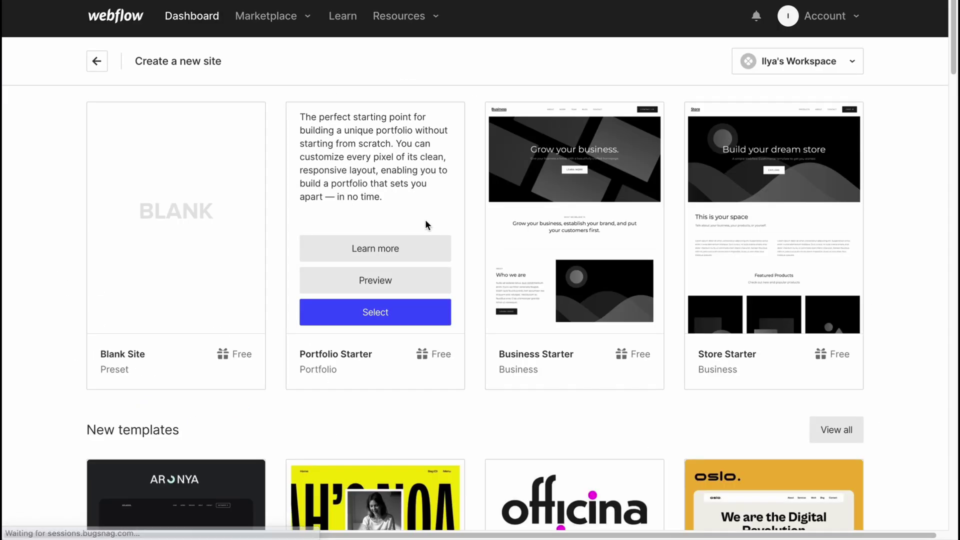
pyautogui.moveTo(91, 105)
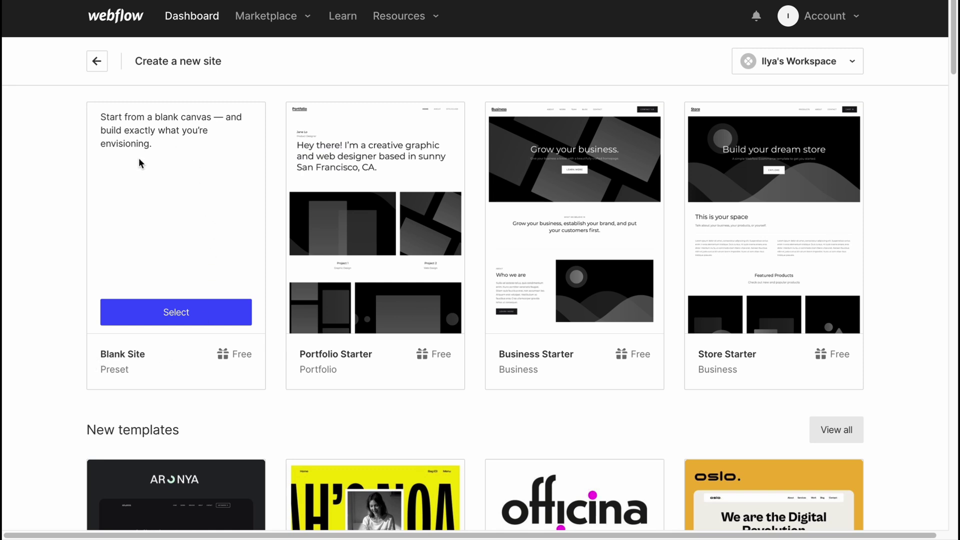
pyautogui.moveTo(306, 222)
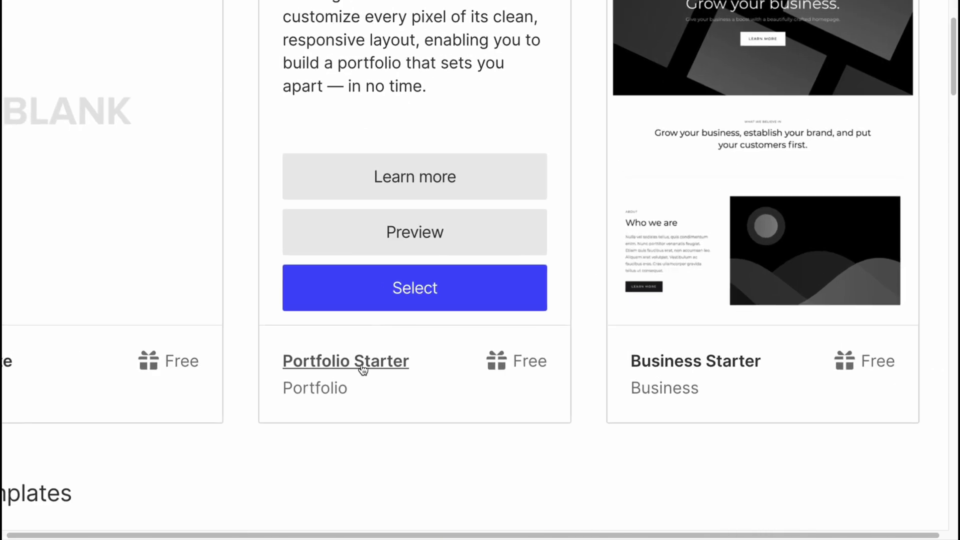
pyautogui.moveTo(529, 371)
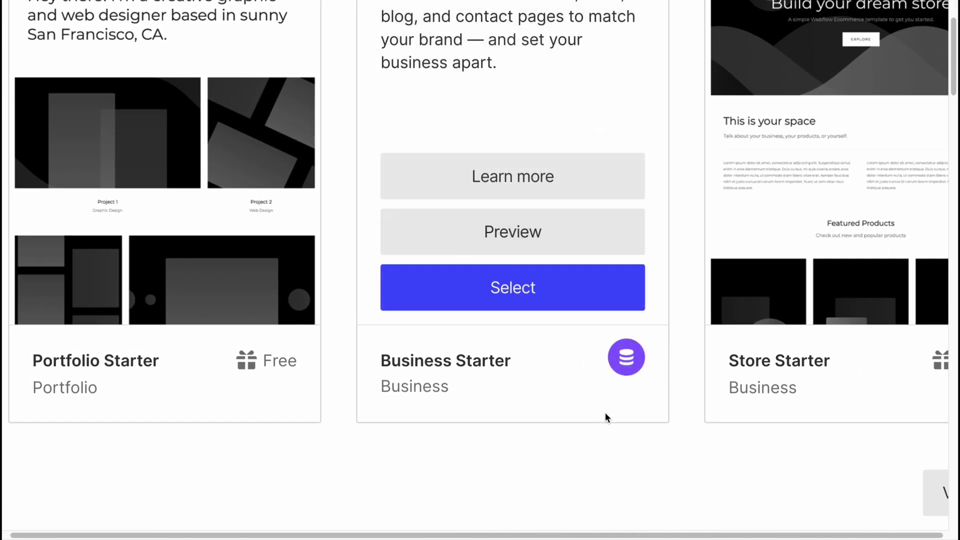
pyautogui.moveTo(126, 380)
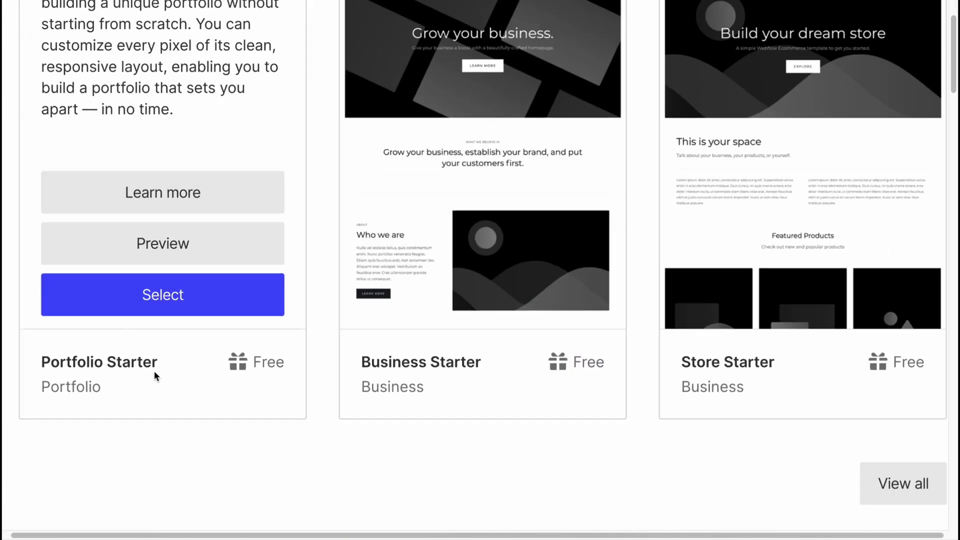
pyautogui.moveTo(428, 364)
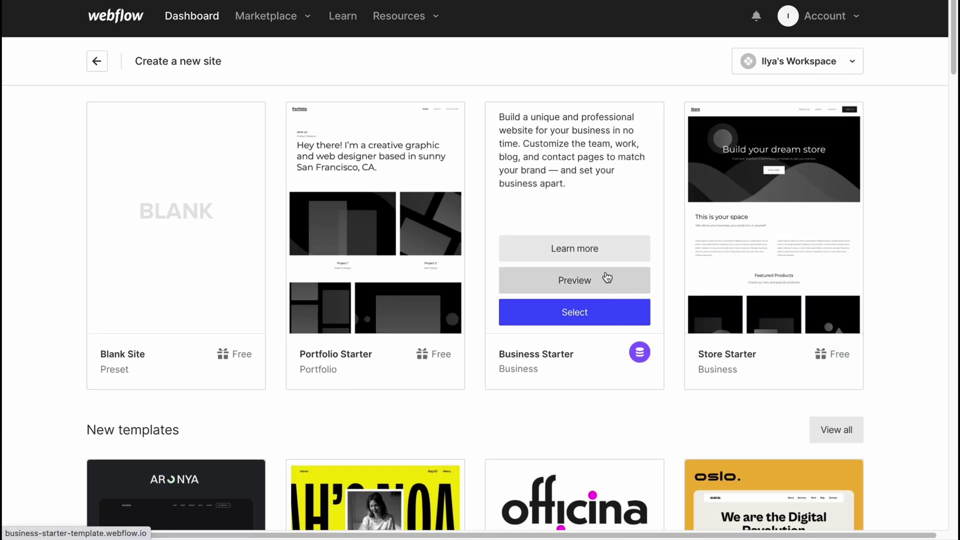
pyautogui.scroll(-4, 602, 275)
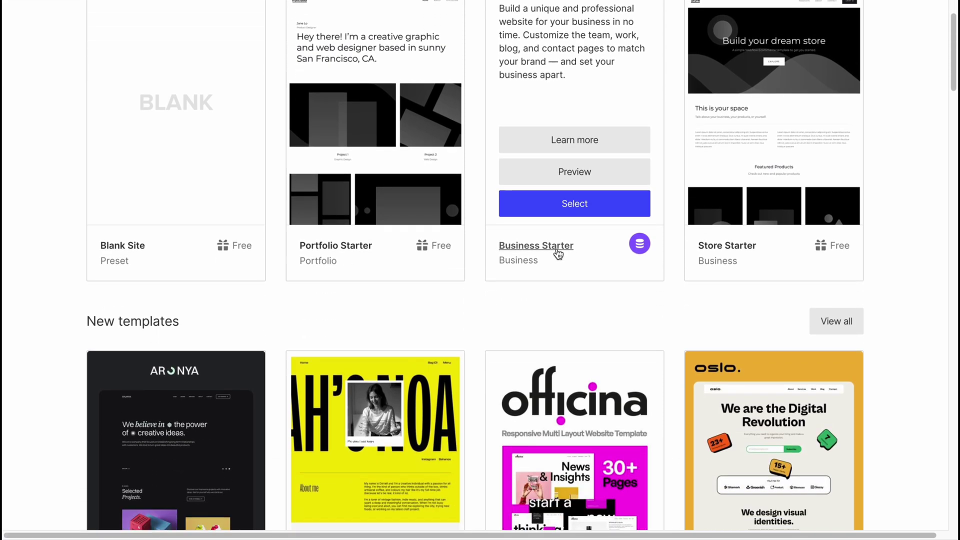
pyautogui.scroll(1, 480, 223)
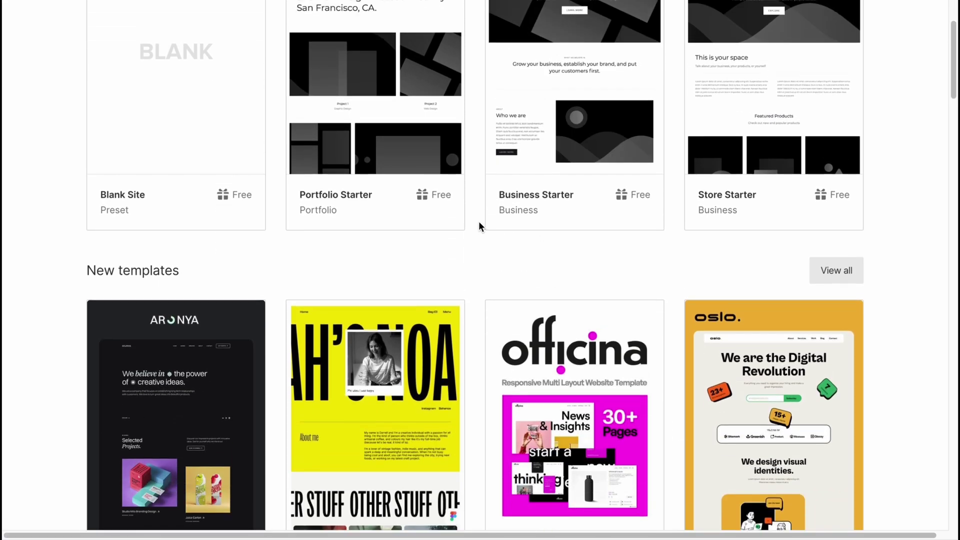
pyautogui.scroll(-3, 479, 221)
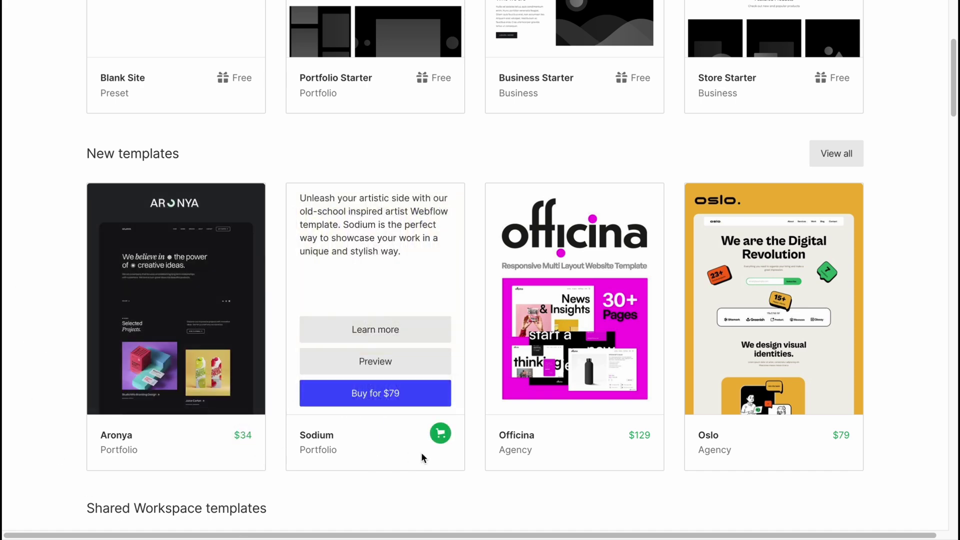
pyautogui.moveTo(636, 437)
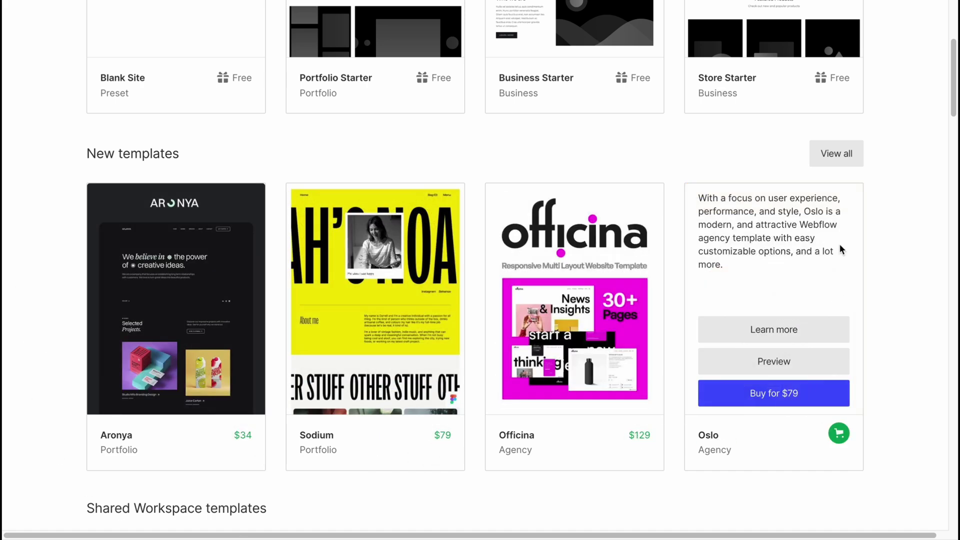
# Browse all new templates, then return and scroll to the Free templates row (HireUP, Memberbase, Writeology X, Newport).
pyautogui.click(836, 153)
pyautogui.scroll(-10, 449, 237)
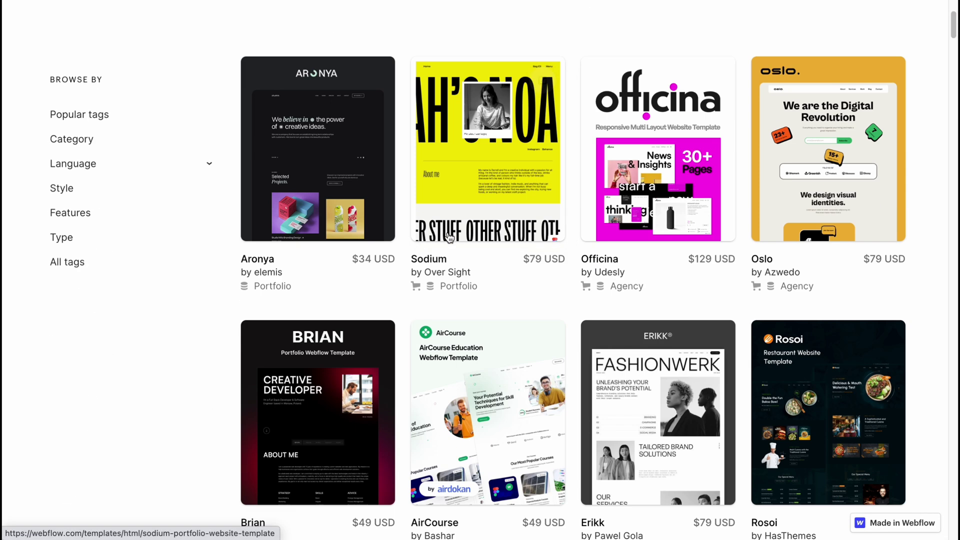
pyautogui.scroll(-9, 449, 237)
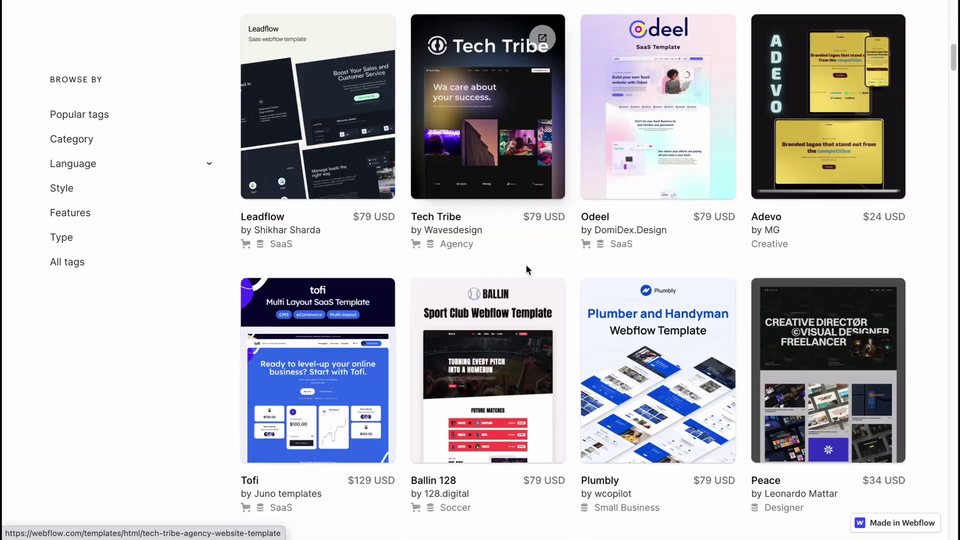
pyautogui.scroll(-5, 588, 256)
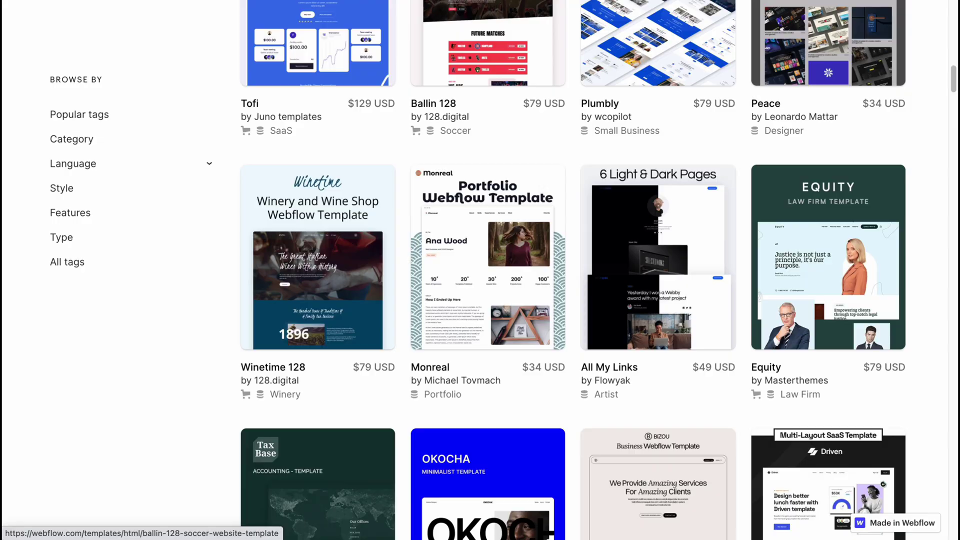
pyautogui.hotkey('ctrl', 'w')
pyautogui.scroll(-6, 444, 232)
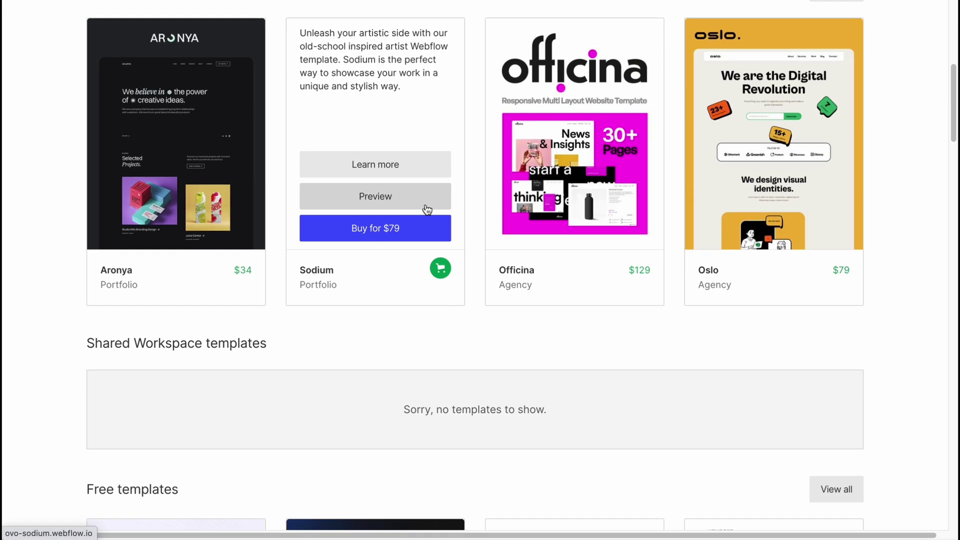
pyautogui.scroll(-5, 480, 256)
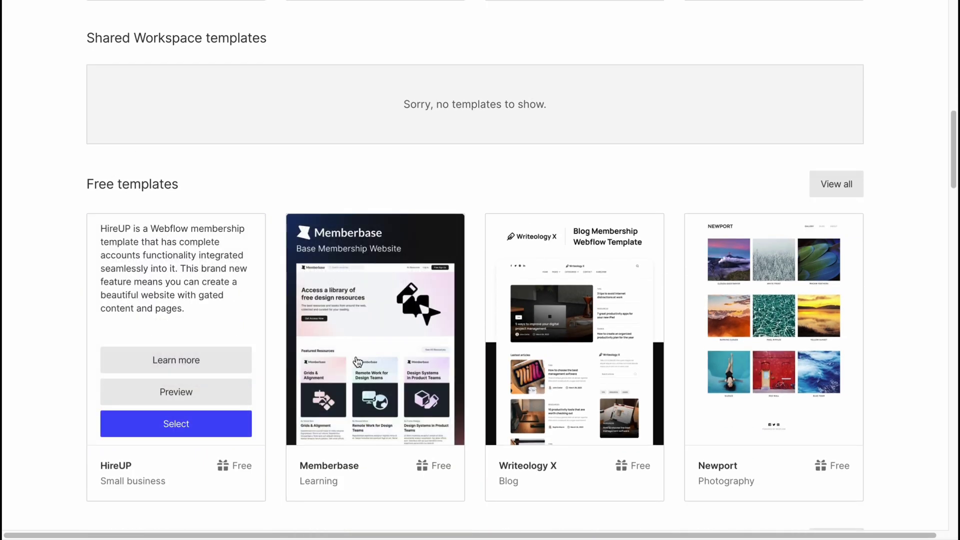
pyautogui.moveTo(344, 225)
pyautogui.scroll(-1, 344, 225)
pyautogui.moveTo(743, 416)
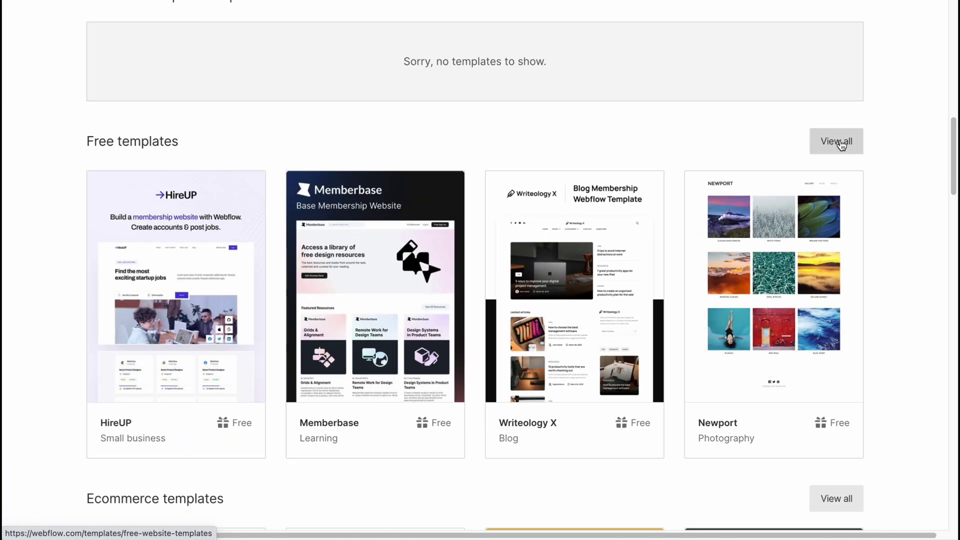
# Open all free templates and filter the gallery to the Design category.
pyautogui.click(842, 144)
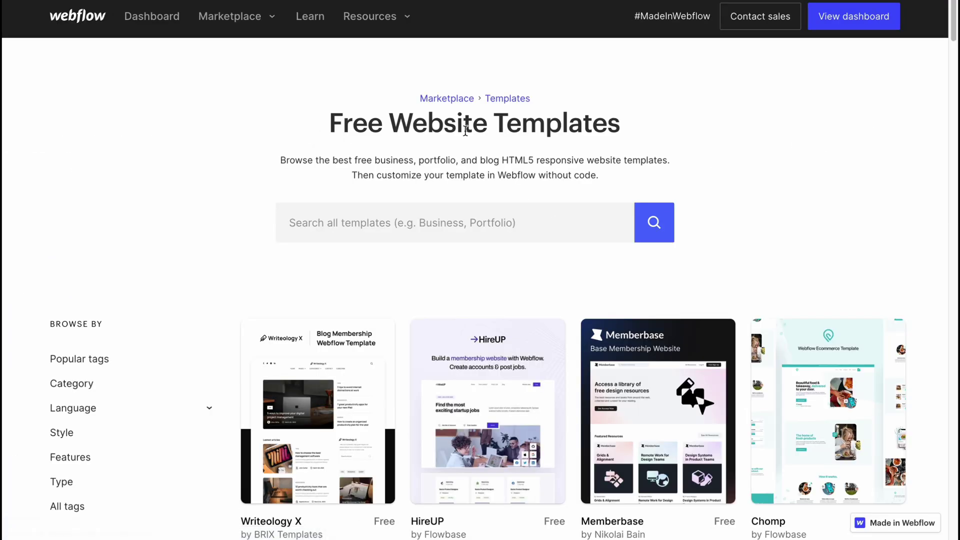
pyautogui.scroll(-4, 193, 314)
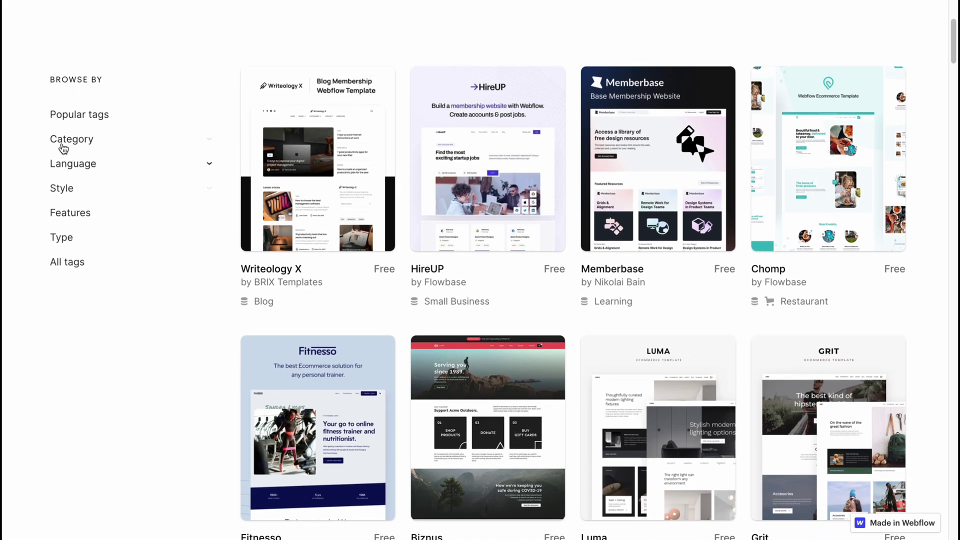
pyautogui.click(69, 142)
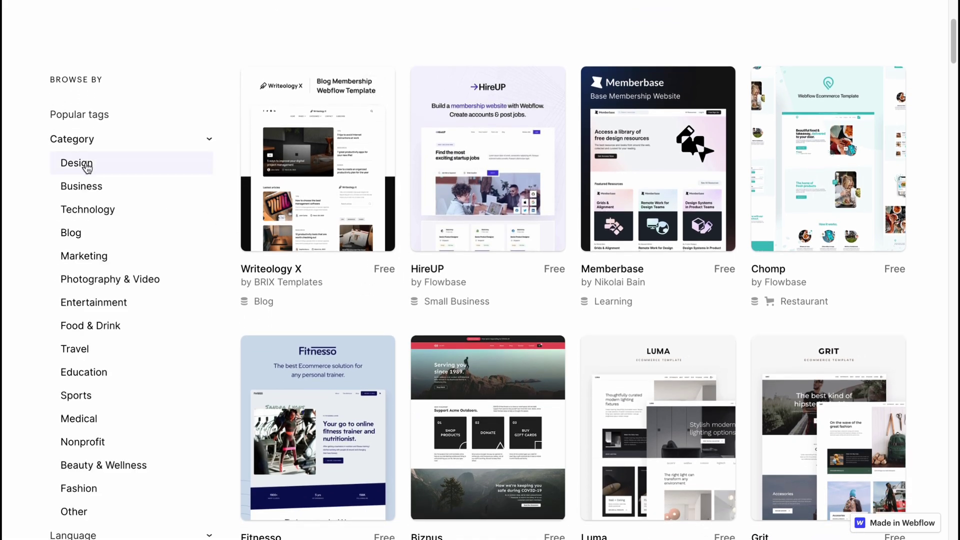
pyautogui.click(84, 163)
# Scroll the free template grid down to the Momentum card.
pyautogui.scroll(-3, 318, 295)
pyautogui.scroll(-8, 318, 295)
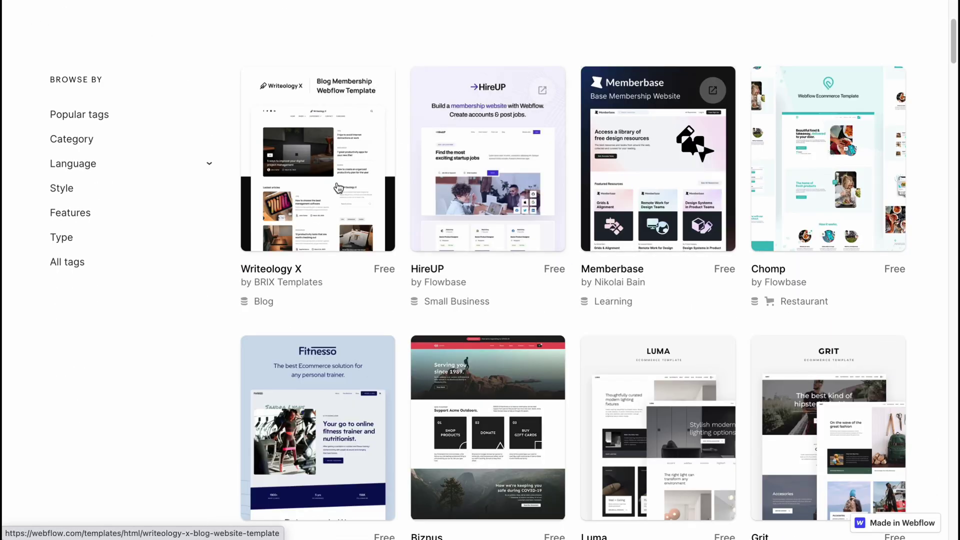
pyautogui.scroll(-4, 625, 229)
pyautogui.scroll(7, 625, 229)
pyautogui.scroll(-4, 564, 228)
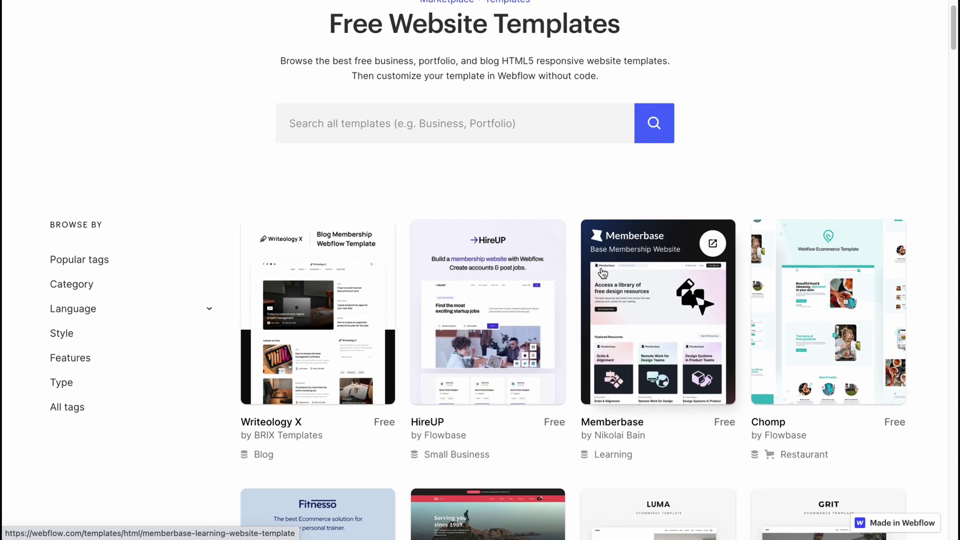
pyautogui.scroll(-1, 536, 268)
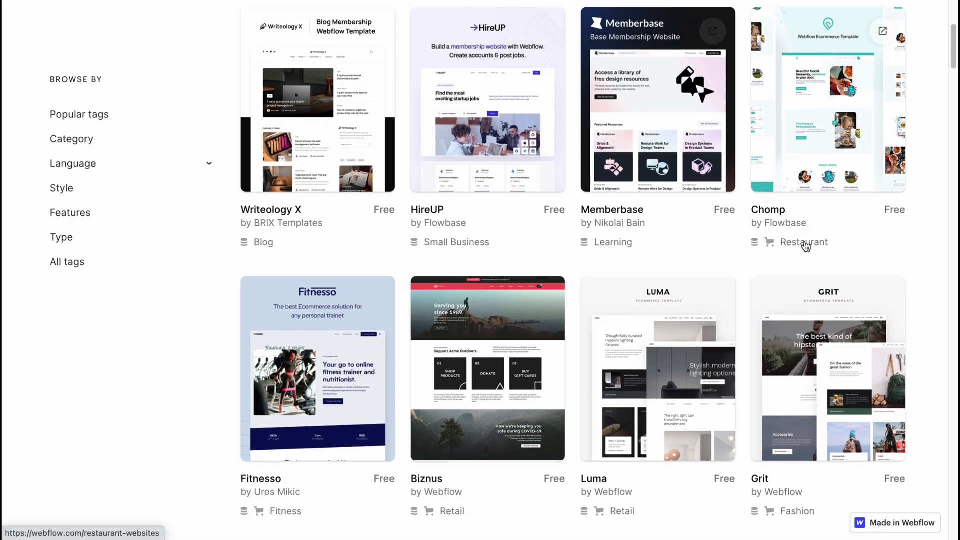
pyautogui.scroll(-2, 755, 257)
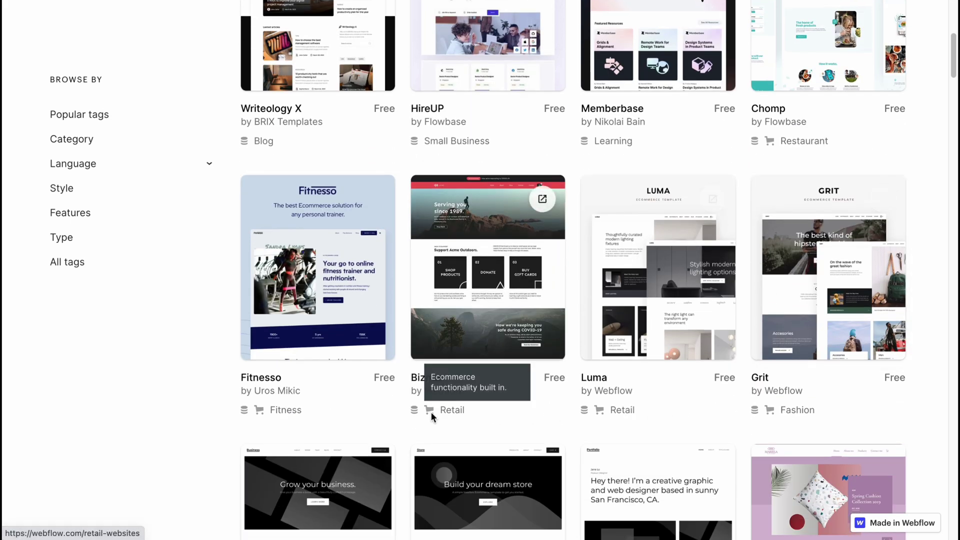
pyautogui.scroll(-5, 323, 413)
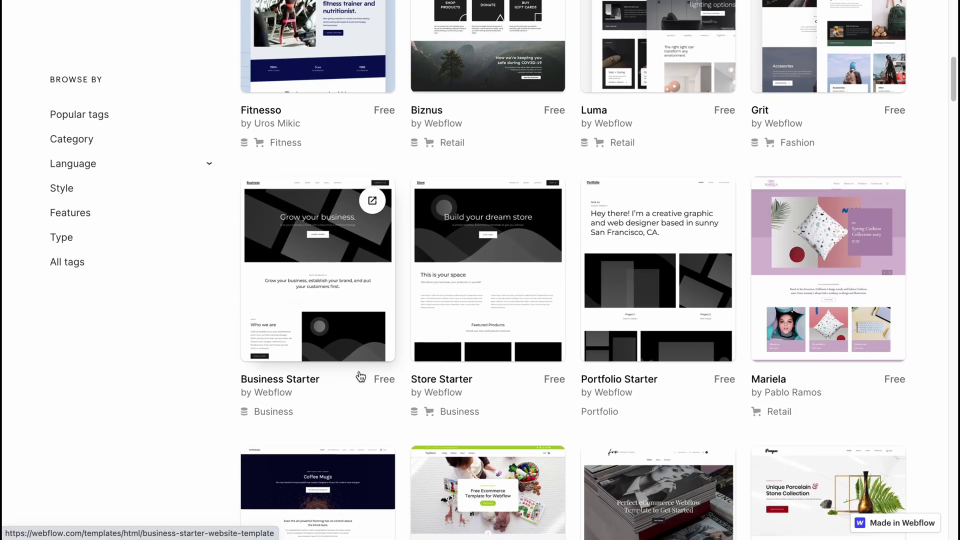
pyautogui.scroll(-7, 718, 413)
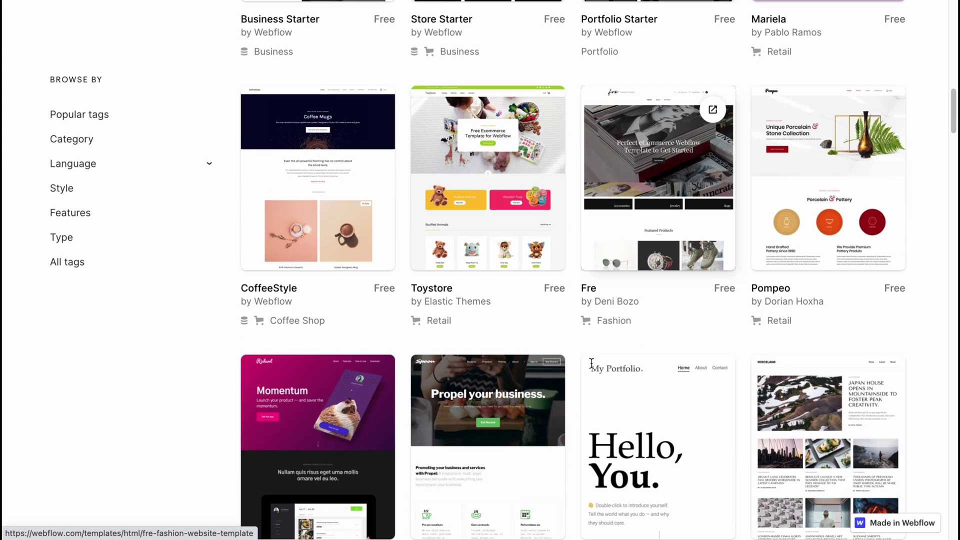
pyautogui.scroll(-5, 591, 369)
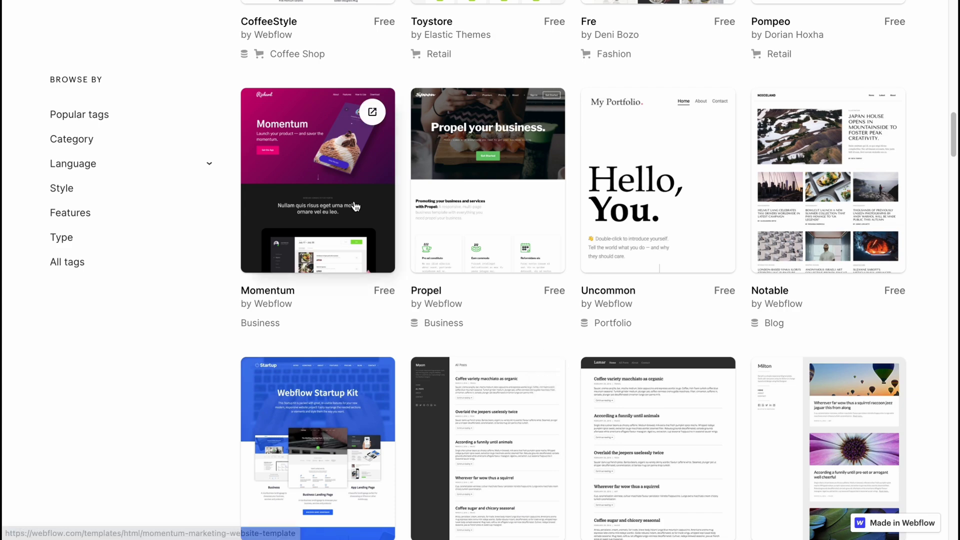
pyautogui.scroll(-4, 450, 300)
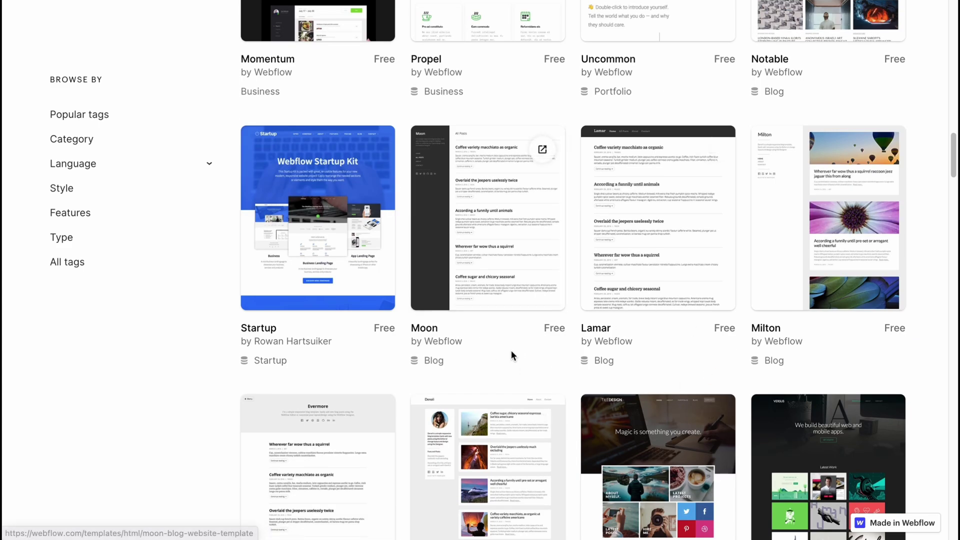
pyautogui.scroll(4, 458, 323)
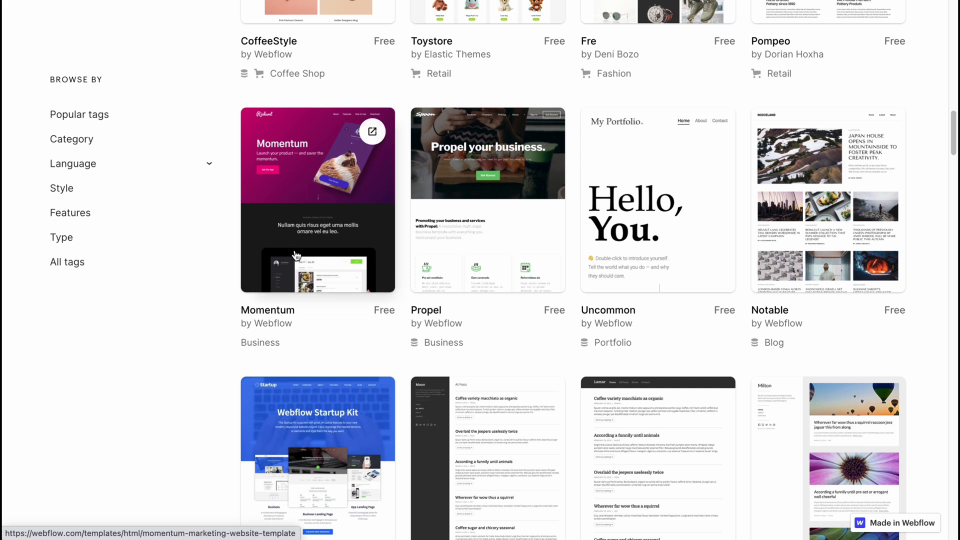
# Open the Momentum template, scroll through its live preview, then return to its detail page.
pyautogui.click(295, 200)
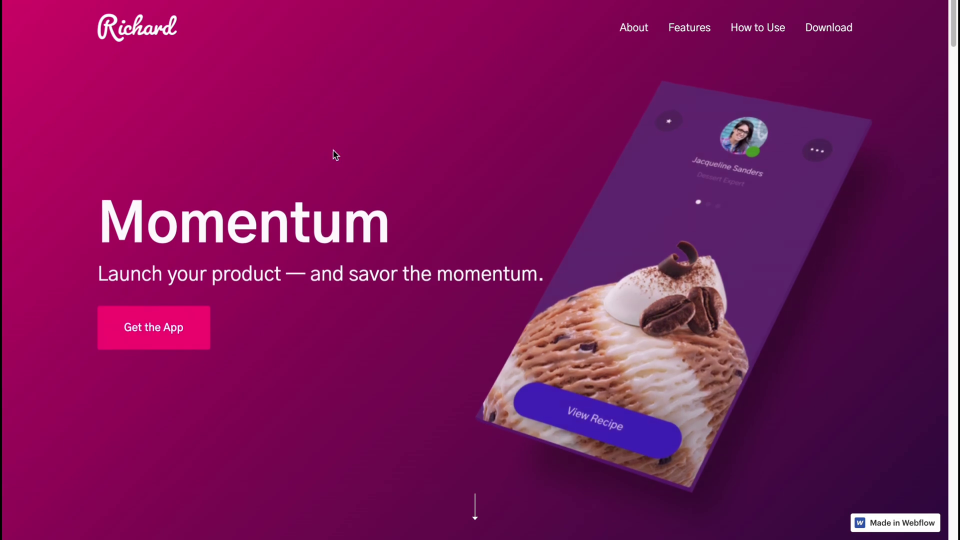
pyautogui.scroll(-2, 355, 220)
pyautogui.scroll(-20, 398, 241)
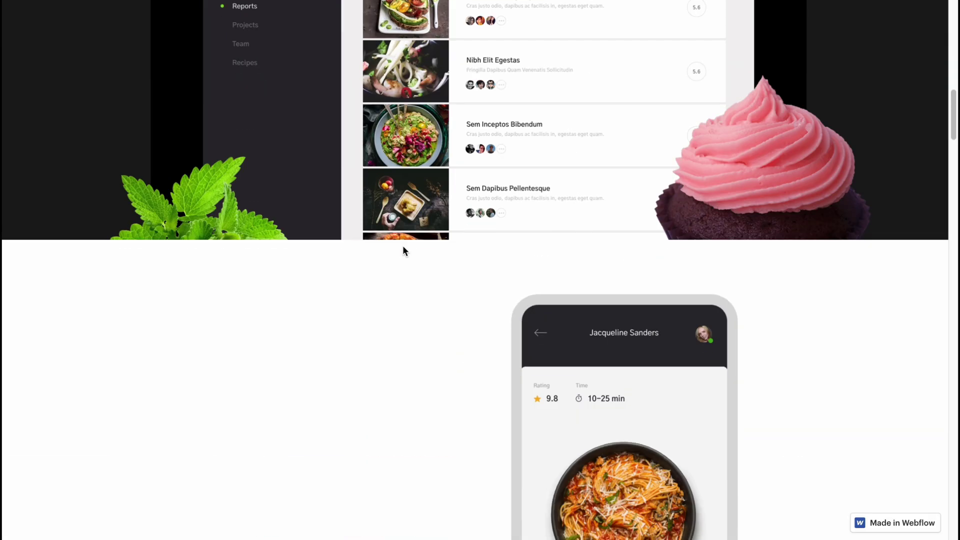
pyautogui.scroll(-10, 402, 246)
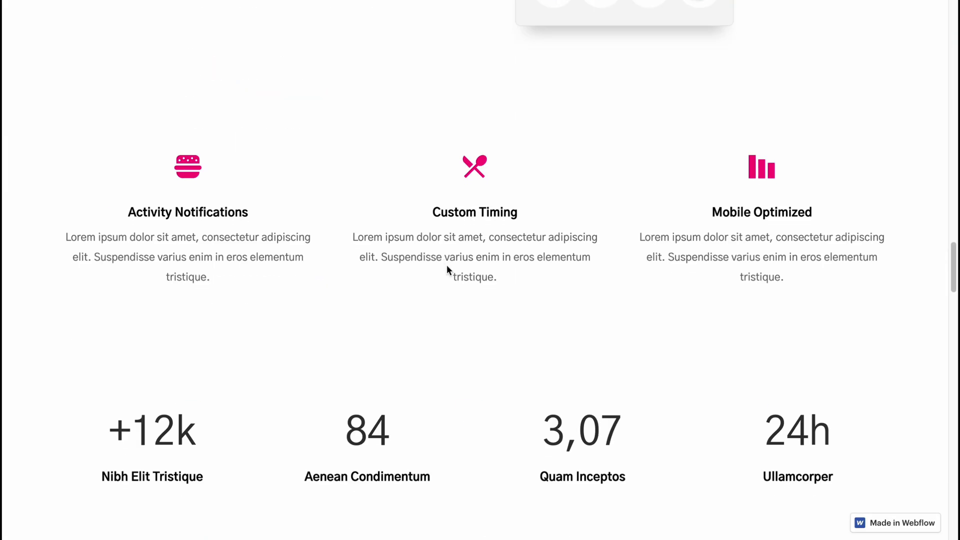
pyautogui.hotkey('ctrl', 'w')
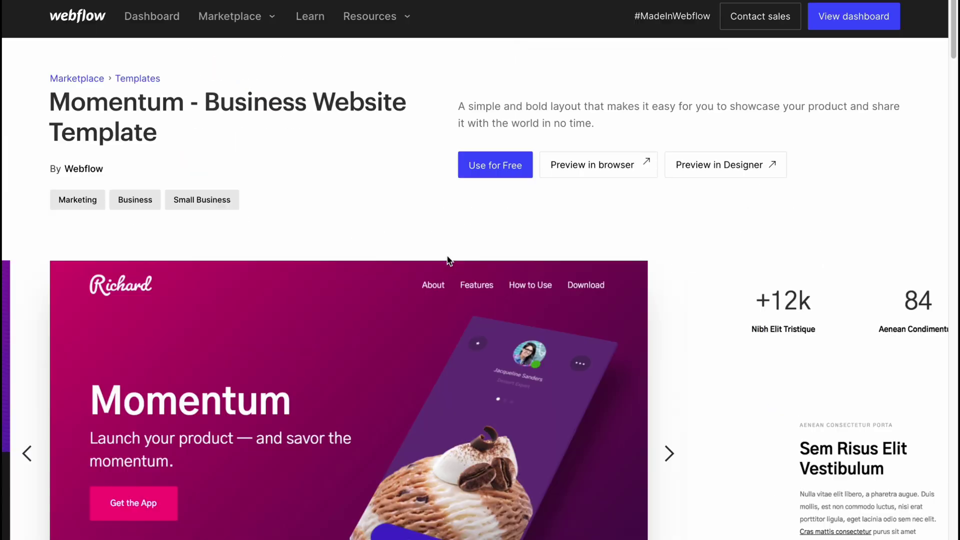
# Use the Momentum template for free and create the site under its suggested name.
pyautogui.click(496, 170)
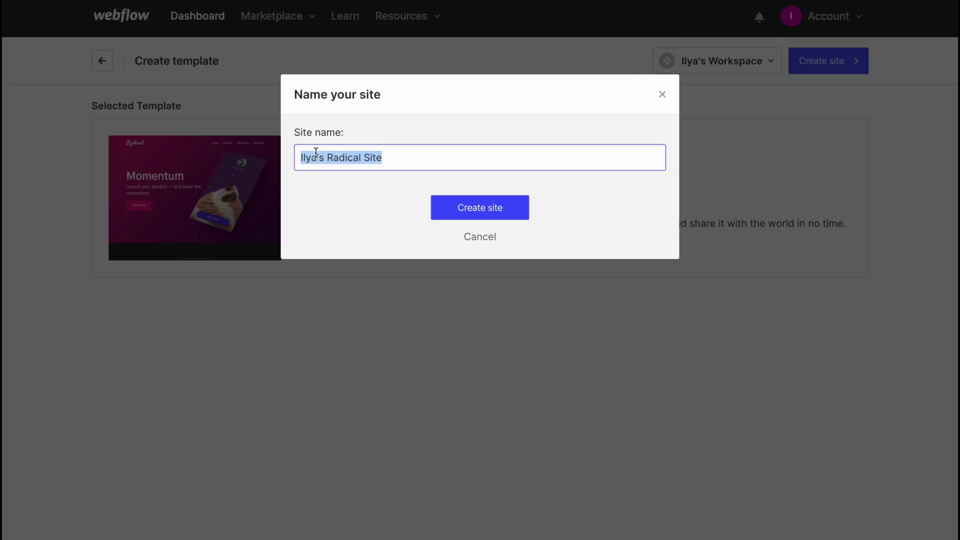
pyautogui.click(497, 213)
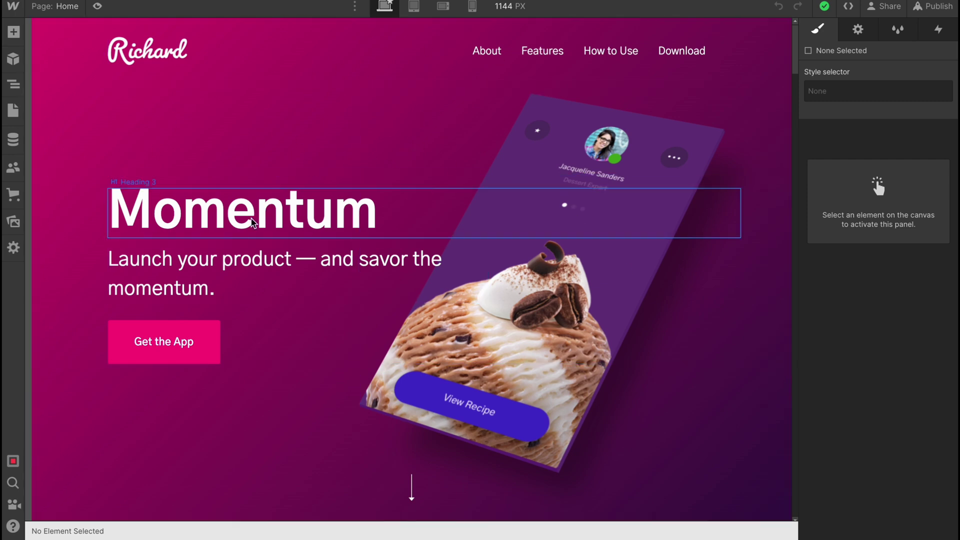
# Select the hero image and the Momentum Heading 3, then switch to the Tablet breakpoint.
pyautogui.click(470, 411)
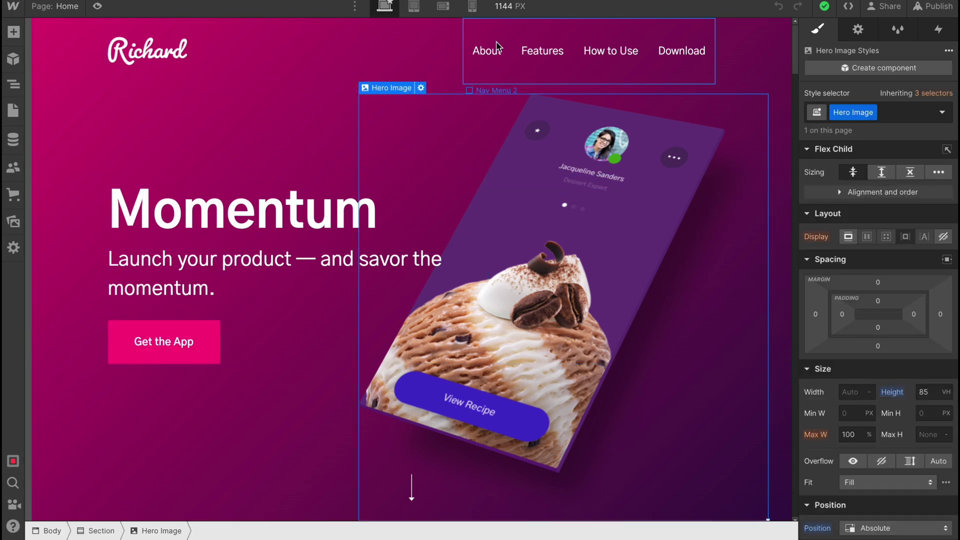
pyautogui.click(251, 210)
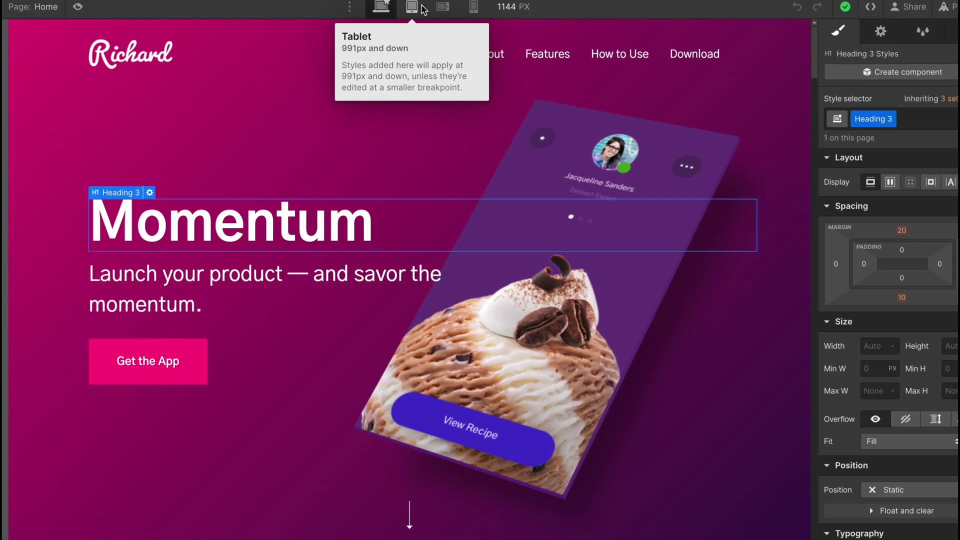
pyautogui.click(413, 6)
# Switch to the mobile landscape, then portrait breakpoint and narrow the canvas to 240 px.
pyautogui.click(443, 6)
pyautogui.click(473, 6)
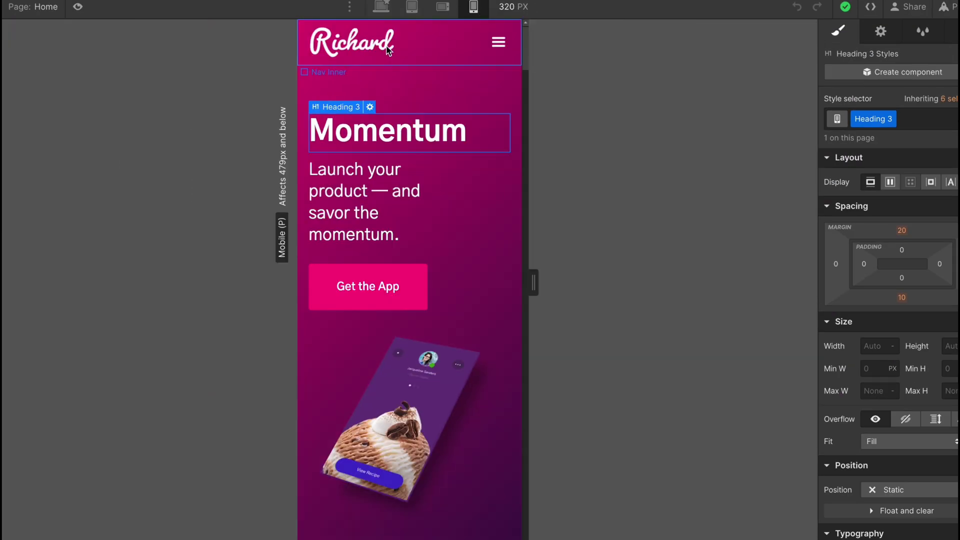
pyautogui.moveTo(542, 279); pyautogui.dragTo(622, 260)
# Preview the page at different widths, then go back to editing mode.
pyautogui.click(78, 6)
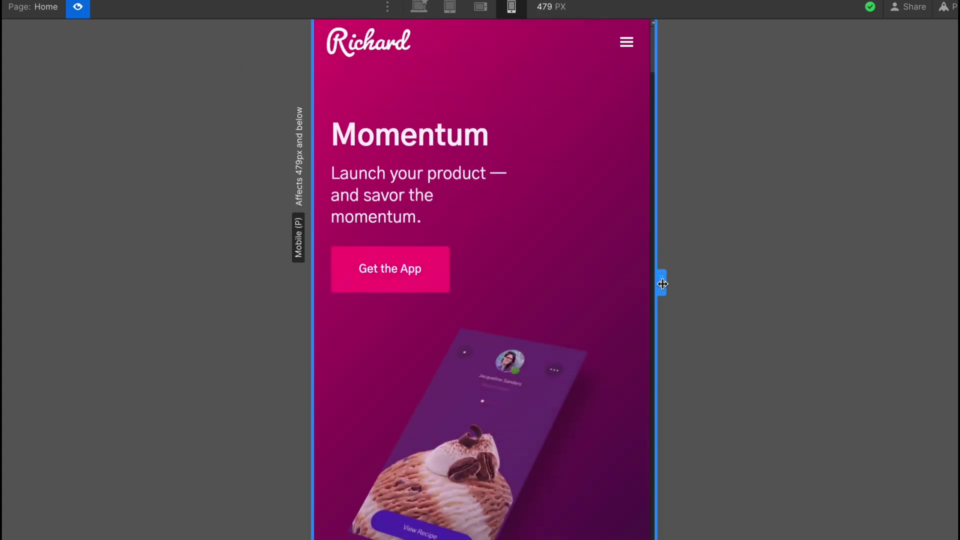
pyautogui.moveTo(663, 284); pyautogui.dragTo(540, 295)
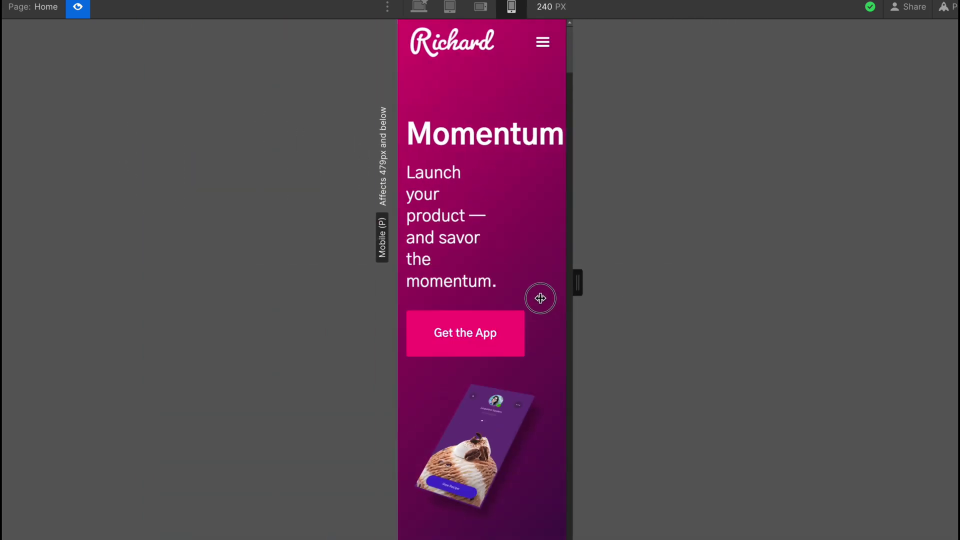
pyautogui.click(85, 11)
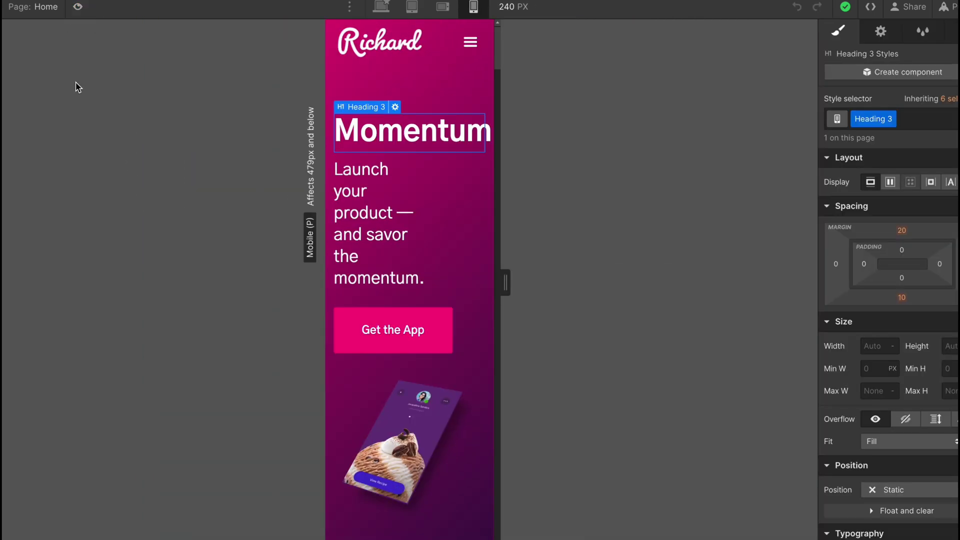
pyautogui.click(78, 7)
pyautogui.click(78, 7)
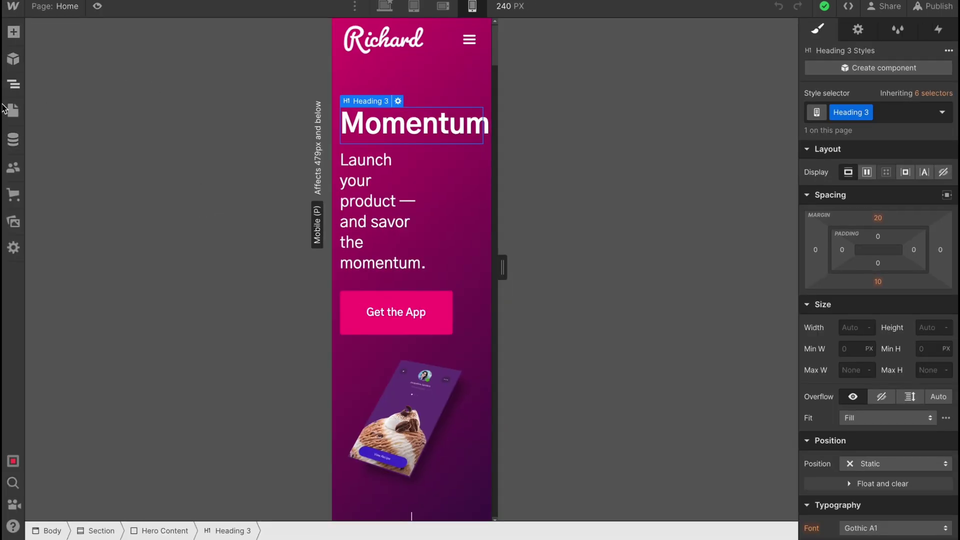
# Open the Add Elements panel and browse it from Layout down to Forms and Advanced elements.
pyautogui.click(13, 34)
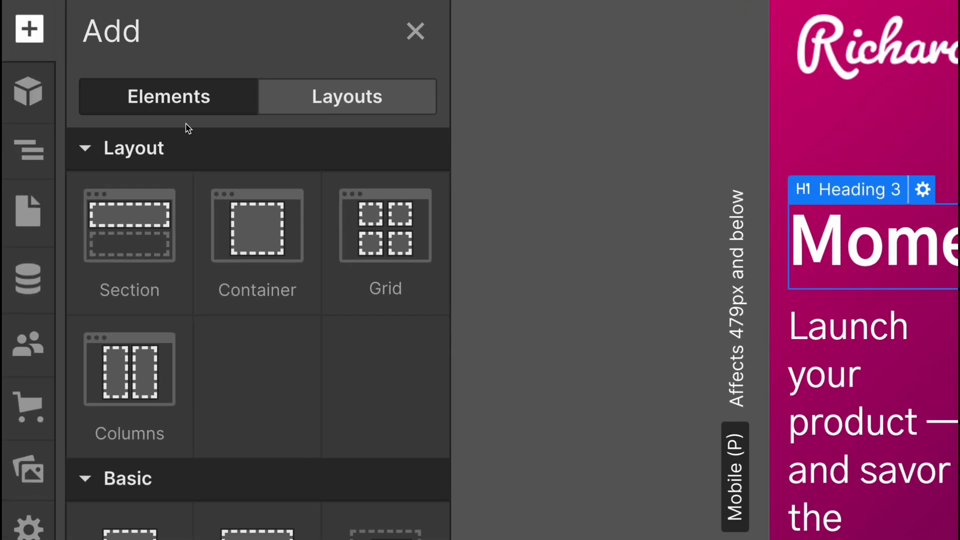
pyautogui.scroll(-1, 240, 300)
pyautogui.scroll(-5, 268, 291)
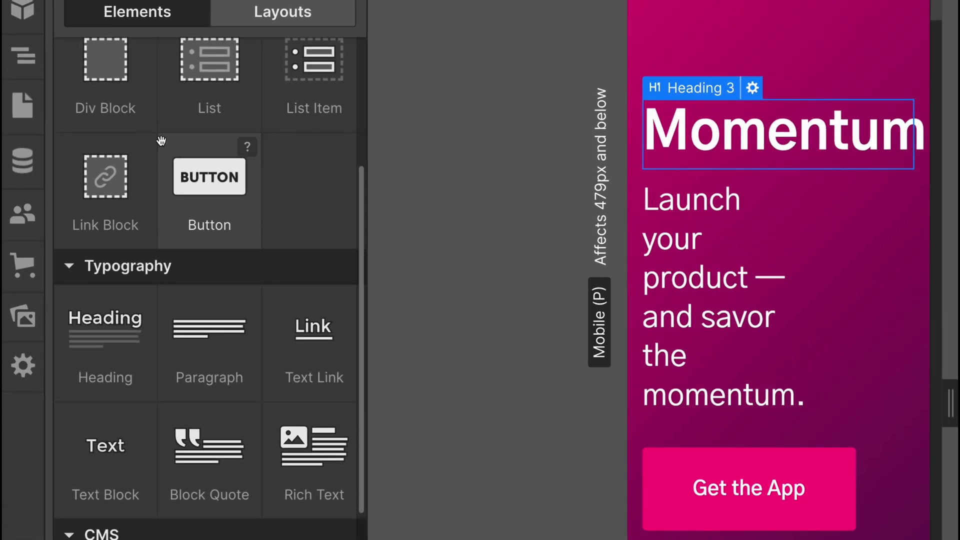
pyautogui.scroll(2, 162, 142)
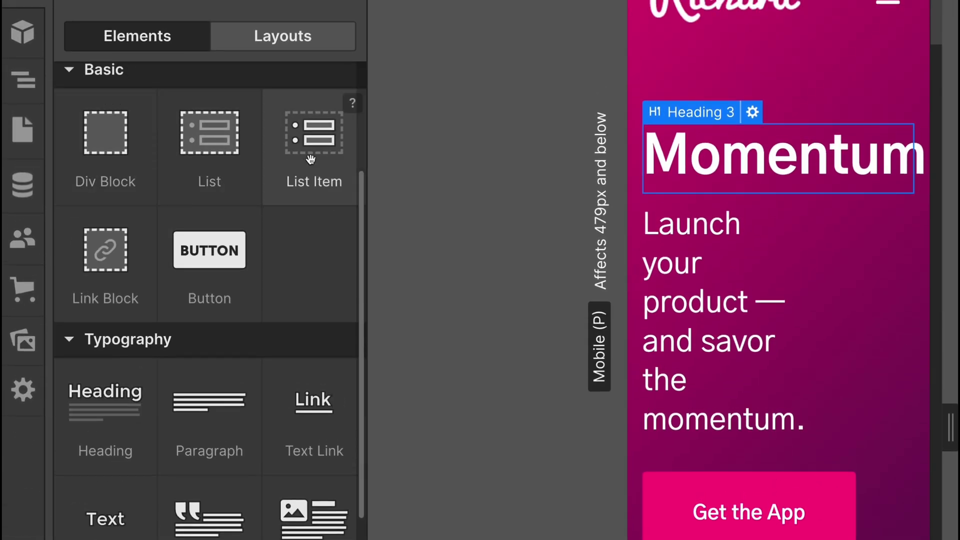
pyautogui.scroll(-3, 120, 264)
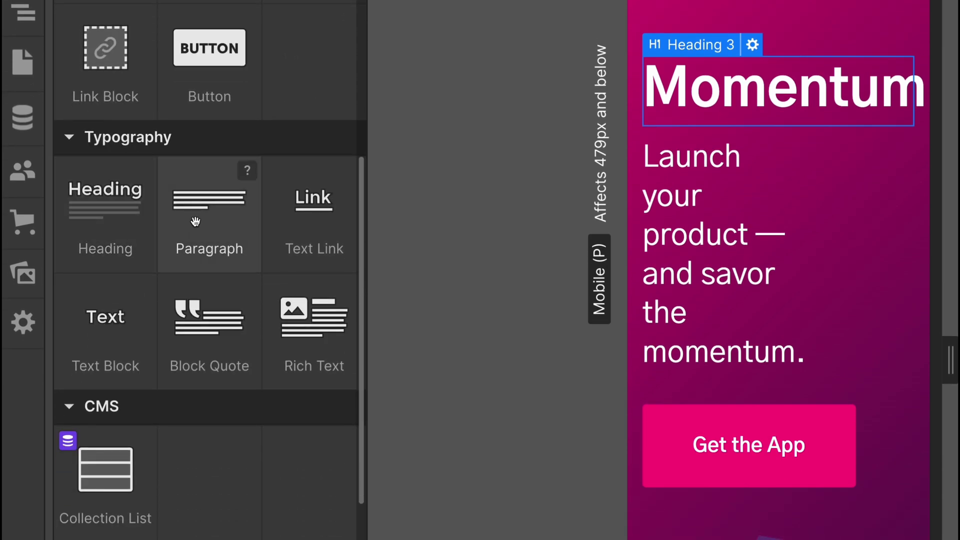
pyautogui.scroll(-4, 205, 298)
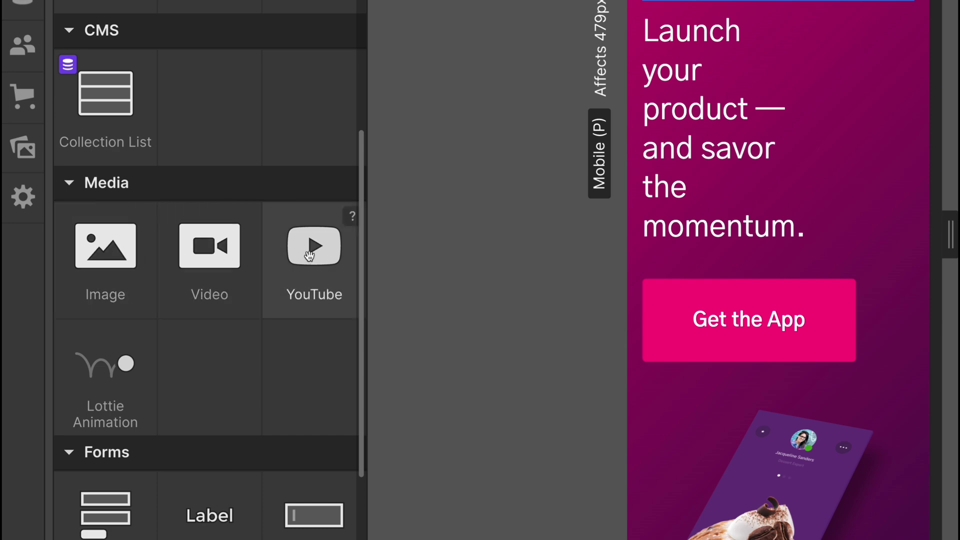
pyautogui.scroll(-4, 210, 260)
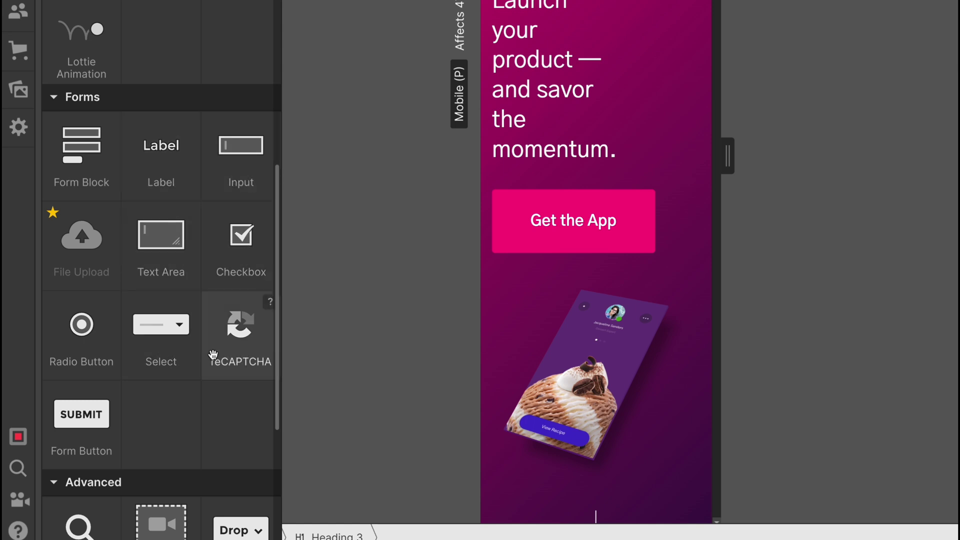
pyautogui.scroll(-4, 218, 347)
pyautogui.scroll(-3, 214, 353)
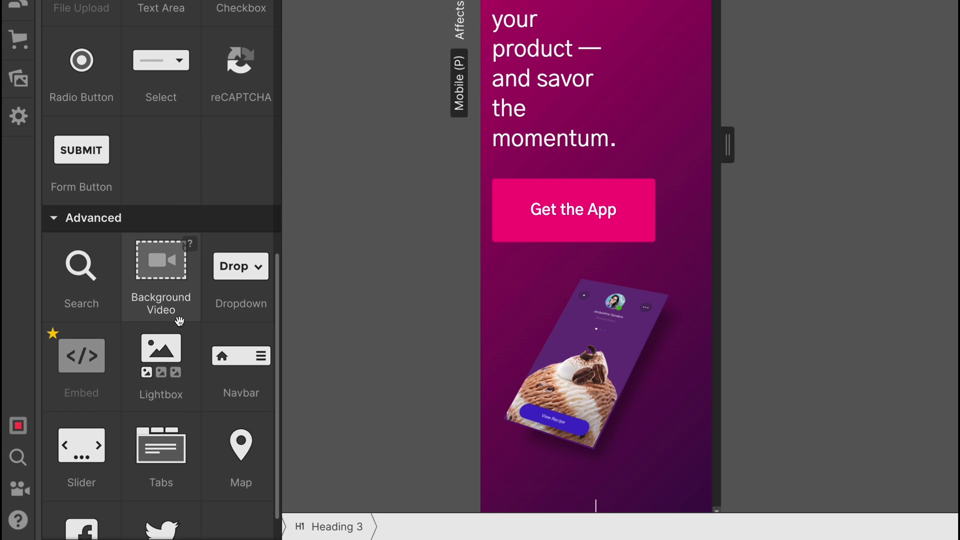
pyautogui.scroll(-1, 145, 274)
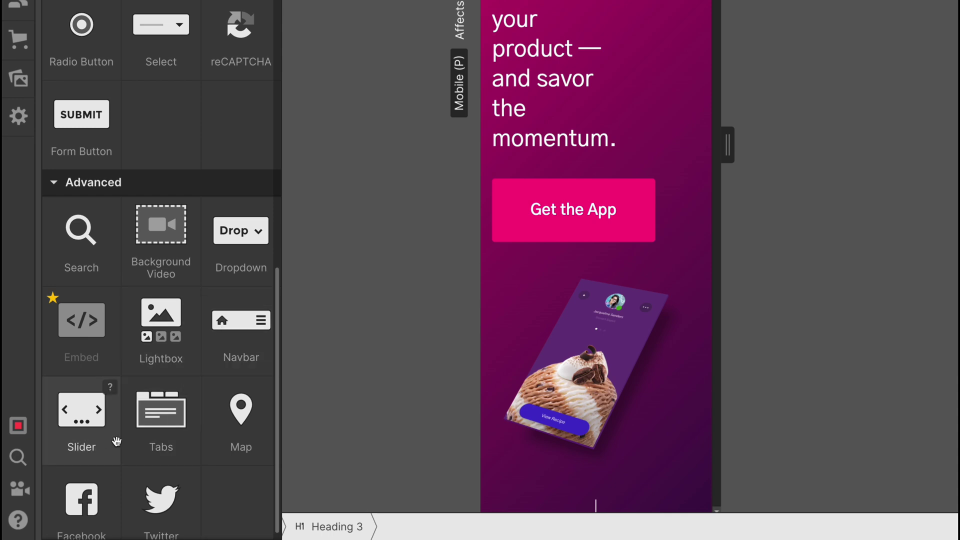
pyautogui.scroll(-1, 123, 437)
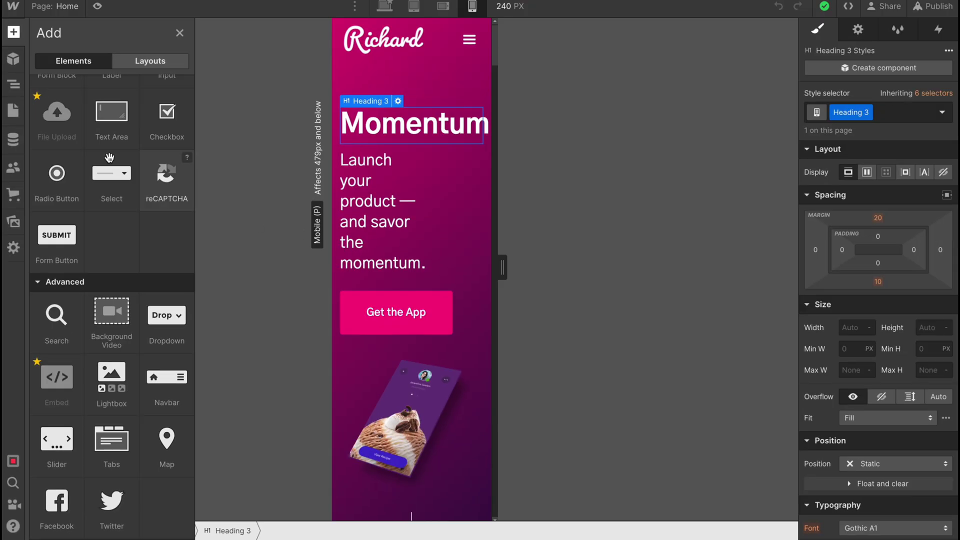
# Show the Navigator, switch to 768 px tablet width, and expand the second Section and its Wrap.
pyautogui.click(14, 84)
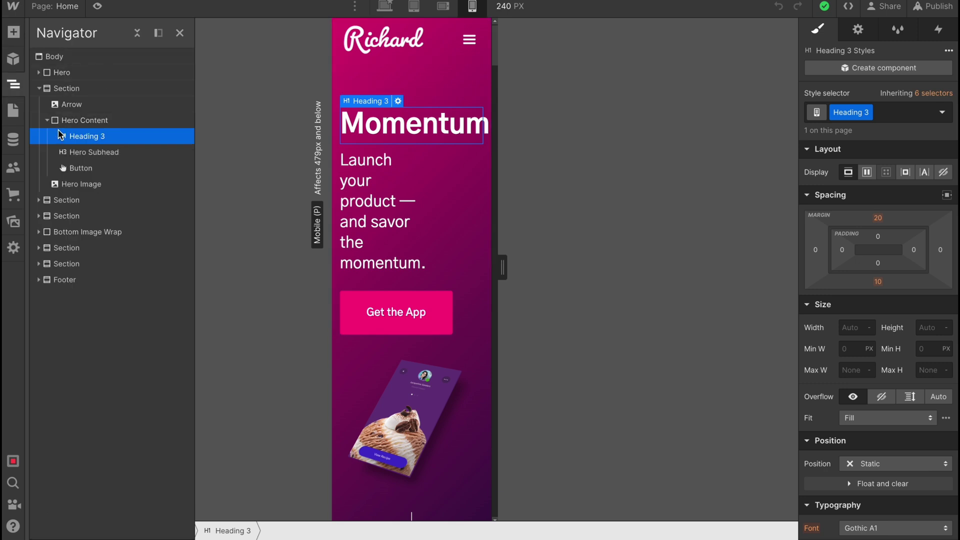
pyautogui.click(413, 6)
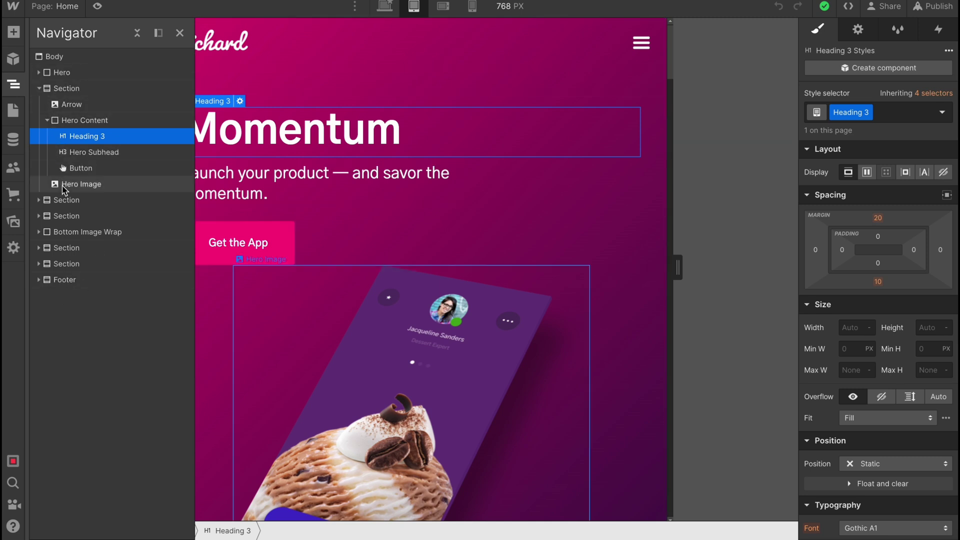
pyautogui.click(39, 199)
pyautogui.click(47, 216)
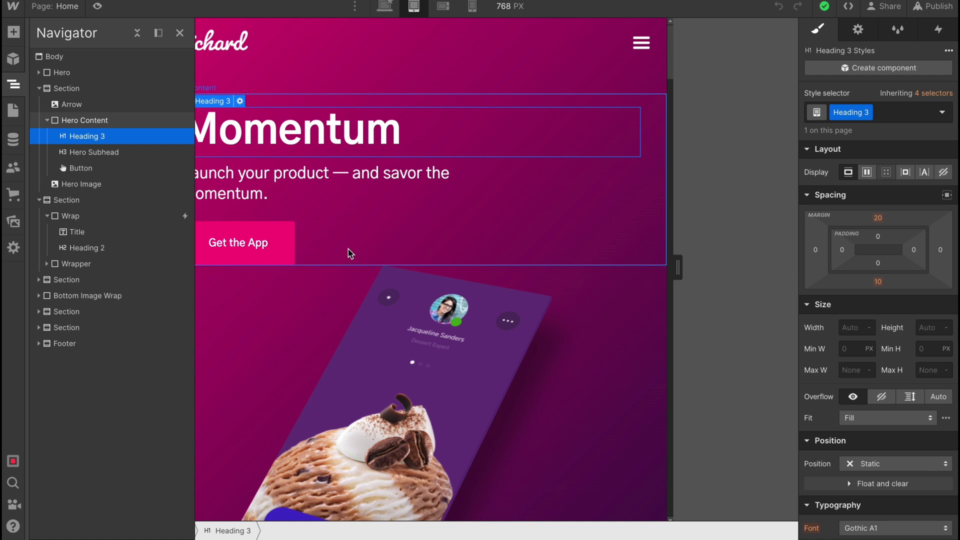
# Visit the Image License Info page, return to Home, and dismiss the Users introduction.
pyautogui.click(19, 114)
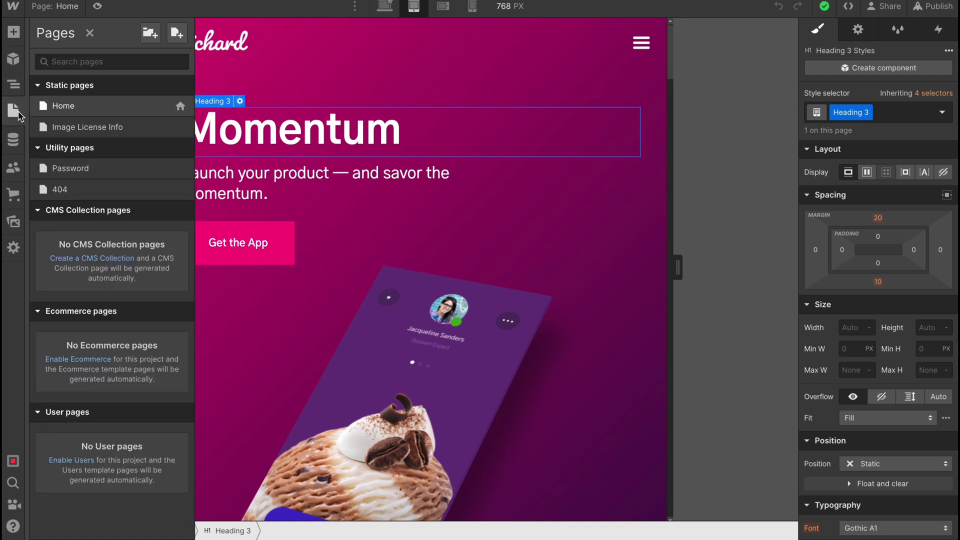
pyautogui.click(71, 129)
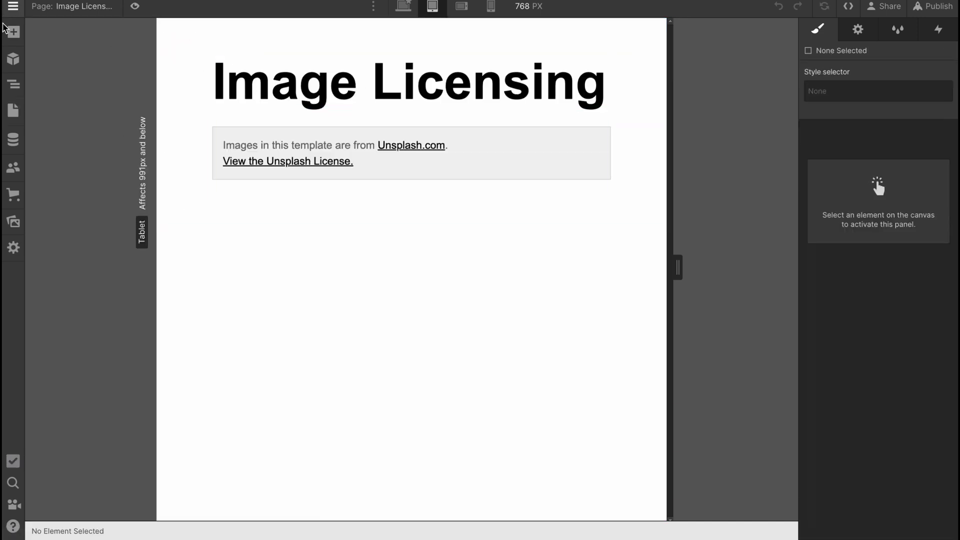
pyautogui.click(13, 110)
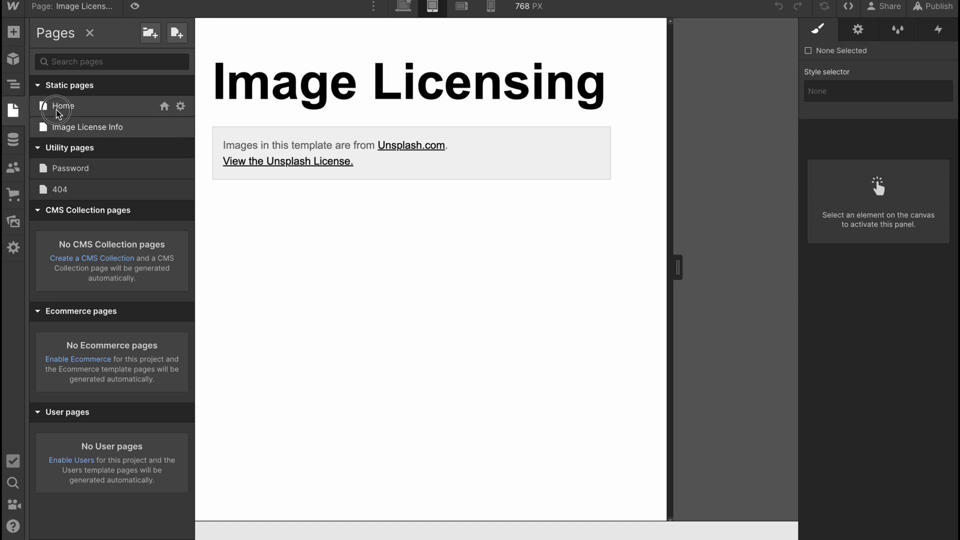
pyautogui.click(58, 110)
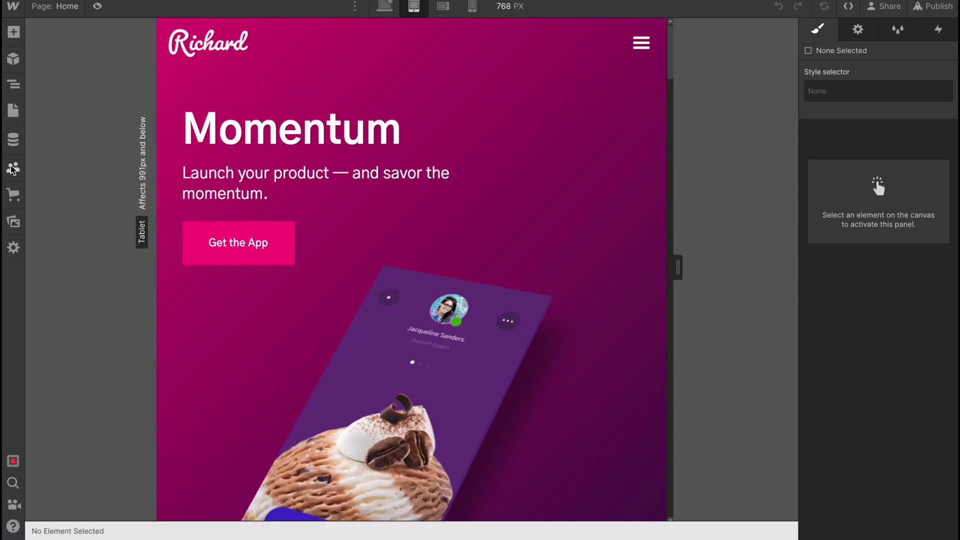
pyautogui.click(14, 169)
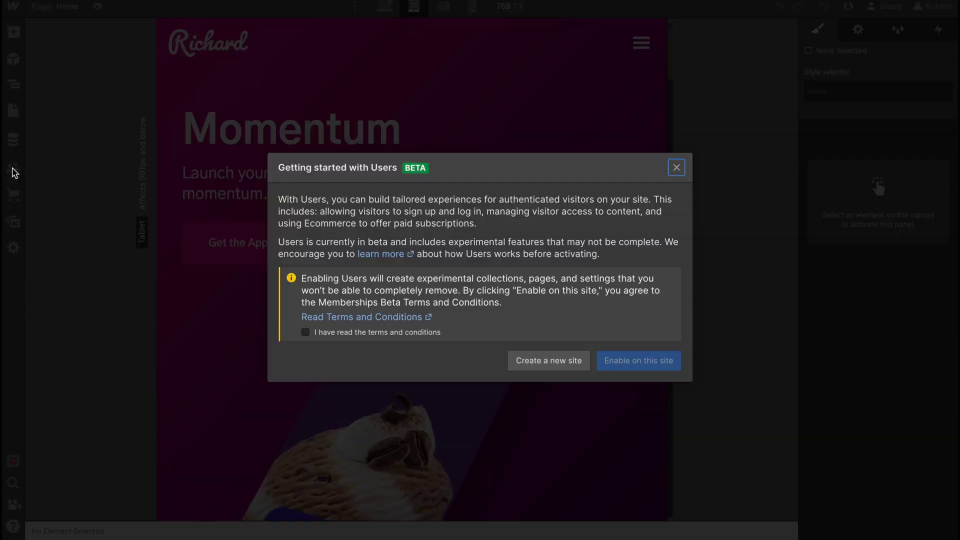
pyautogui.click(683, 170)
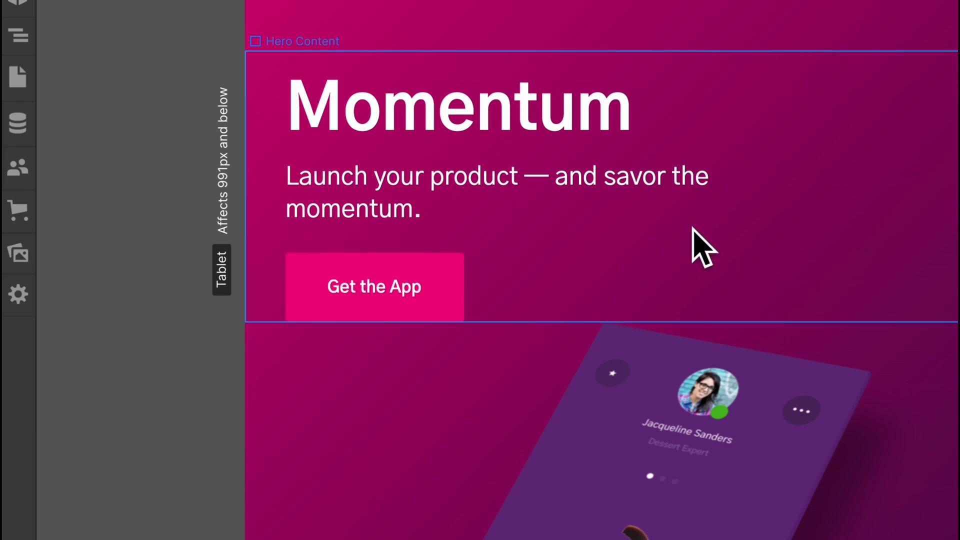
pyautogui.click(18, 210)
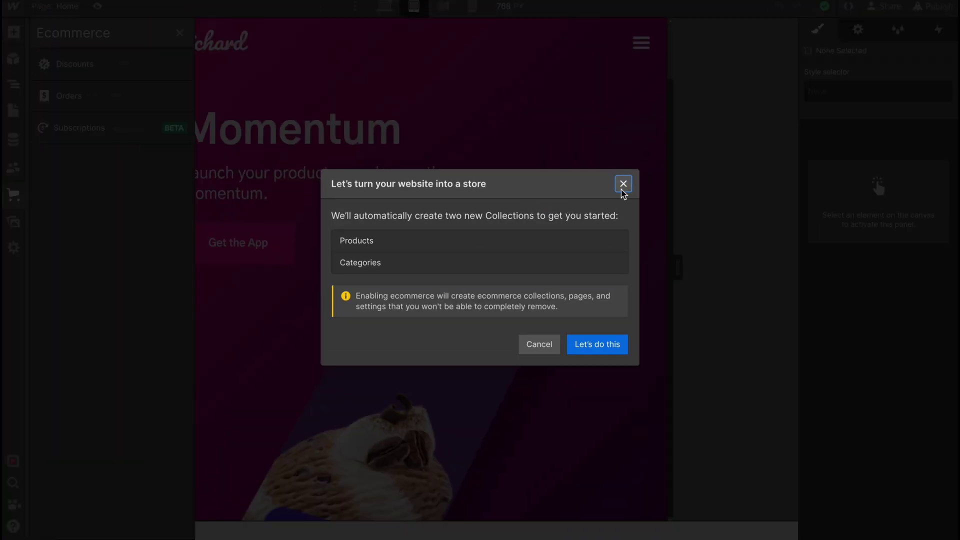
pyautogui.click(625, 190)
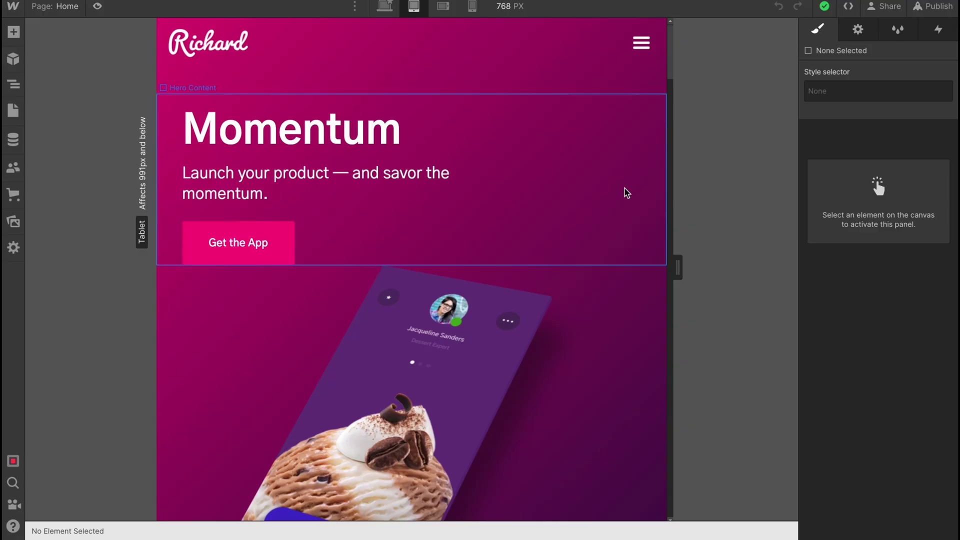
pyautogui.scroll(-2, 575, 230)
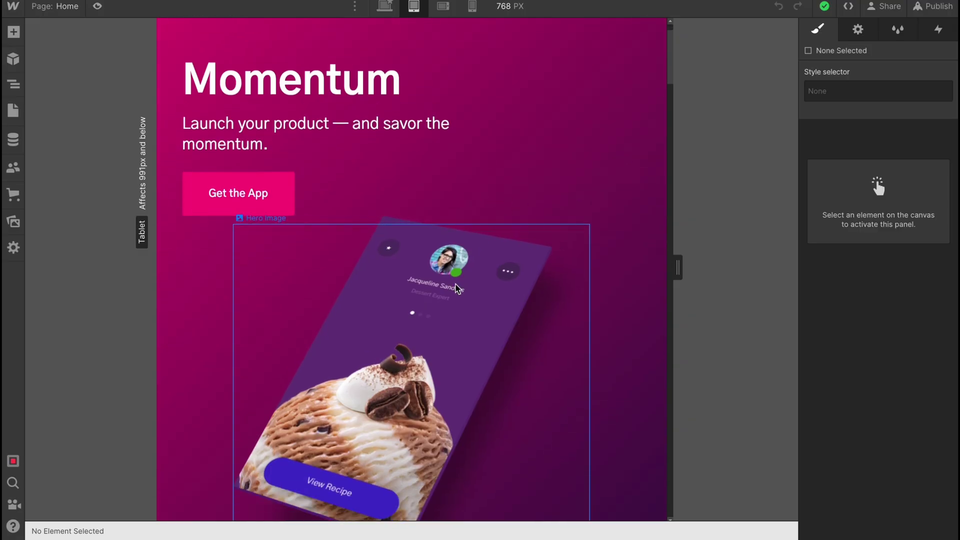
pyautogui.scroll(2, 541, 222)
# Replace the Momentum hero heading text with 'HelperMan'.
pyautogui.click(264, 126)
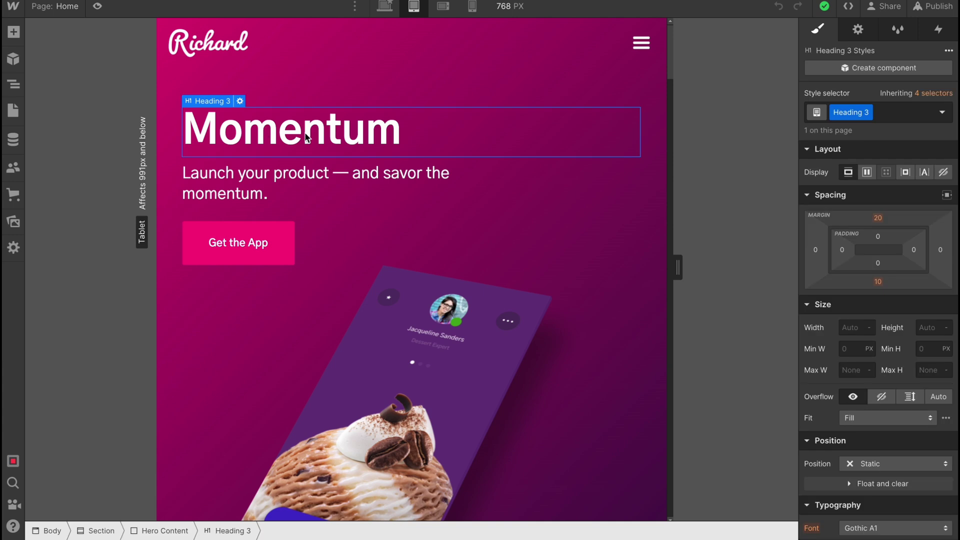
pyautogui.doubleClick(370, 134)
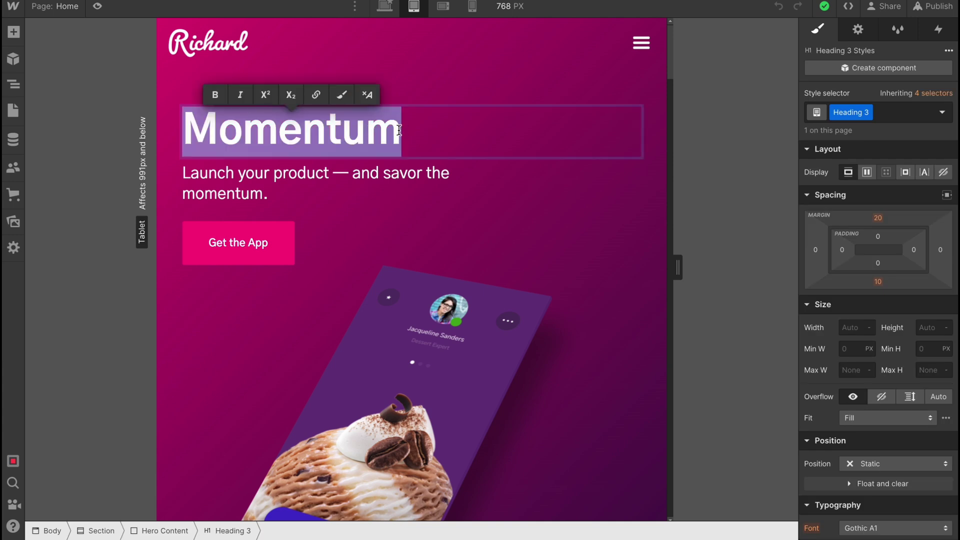
pyautogui.write('He')
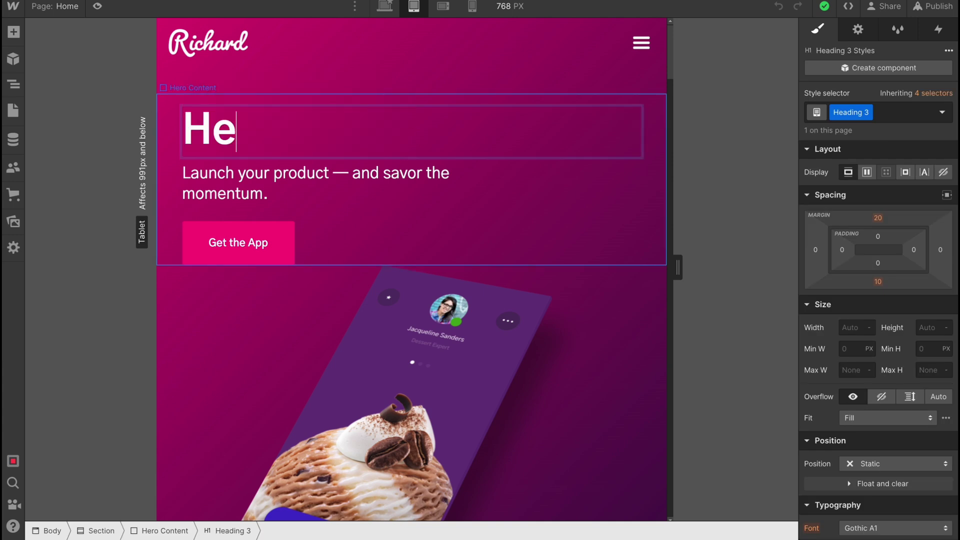
pyautogui.write('lperMan')
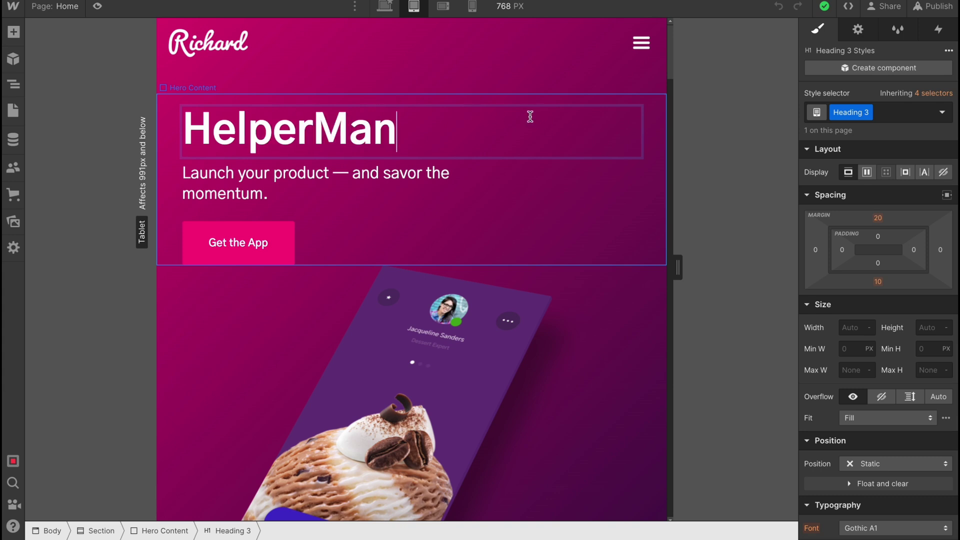
# Set the HelperMan heading in italics.
pyautogui.doubleClick(387, 131)
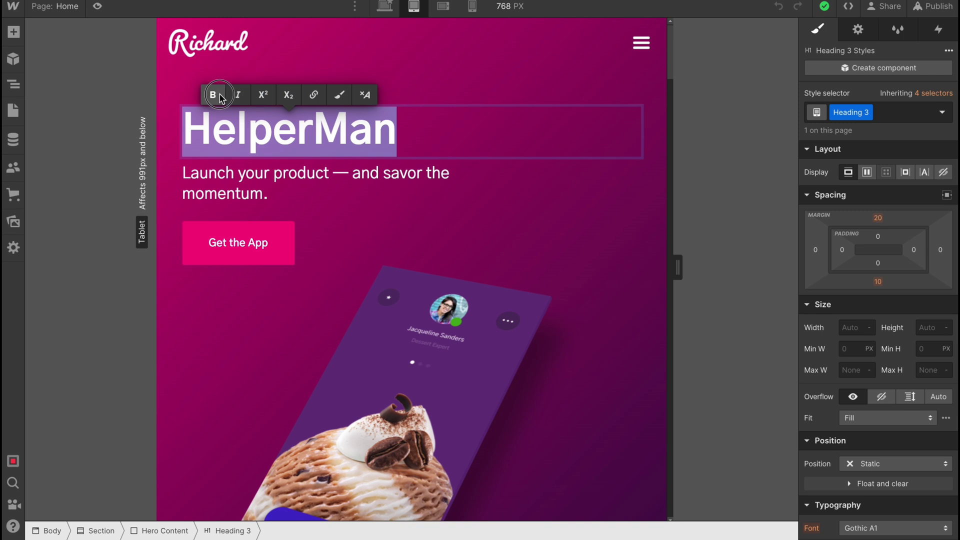
pyautogui.click(239, 96)
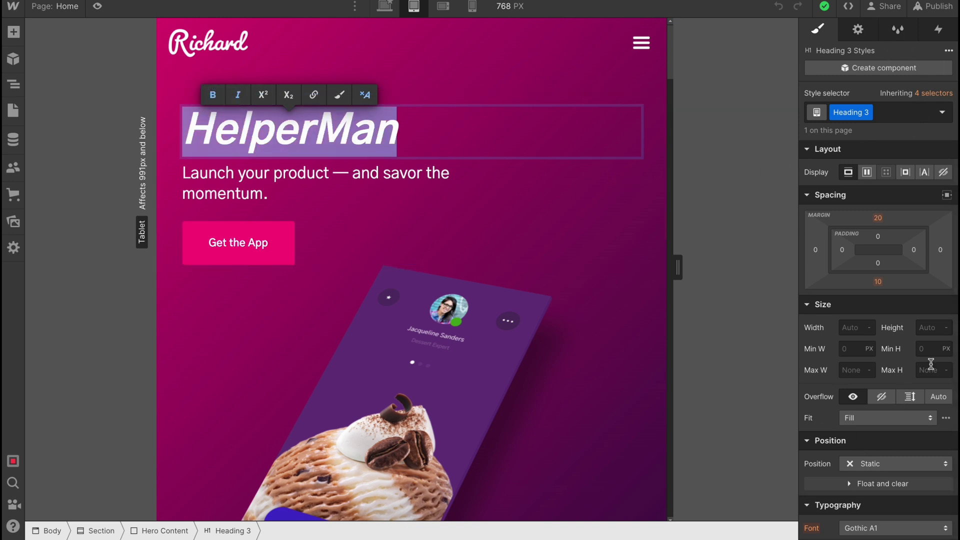
pyautogui.scroll(-3, 911, 369)
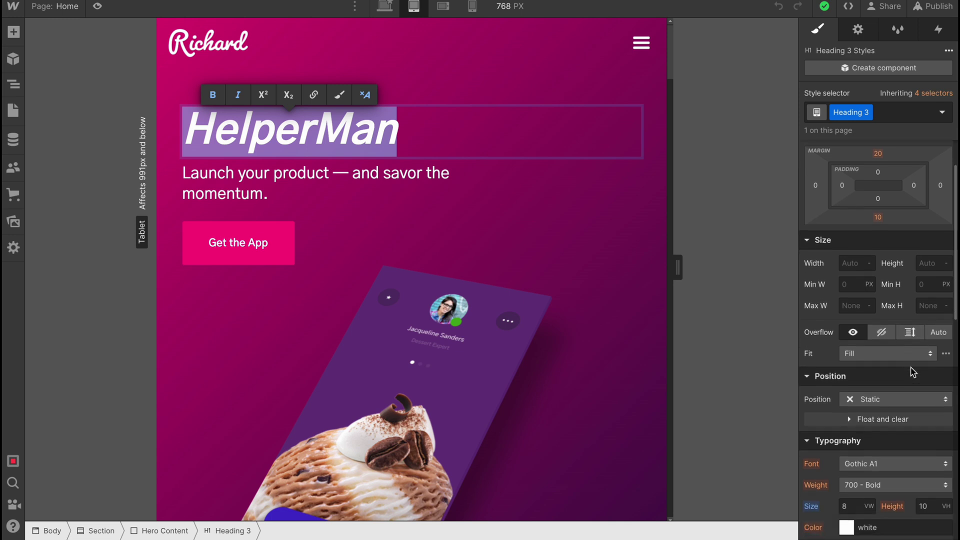
pyautogui.scroll(-4, 859, 425)
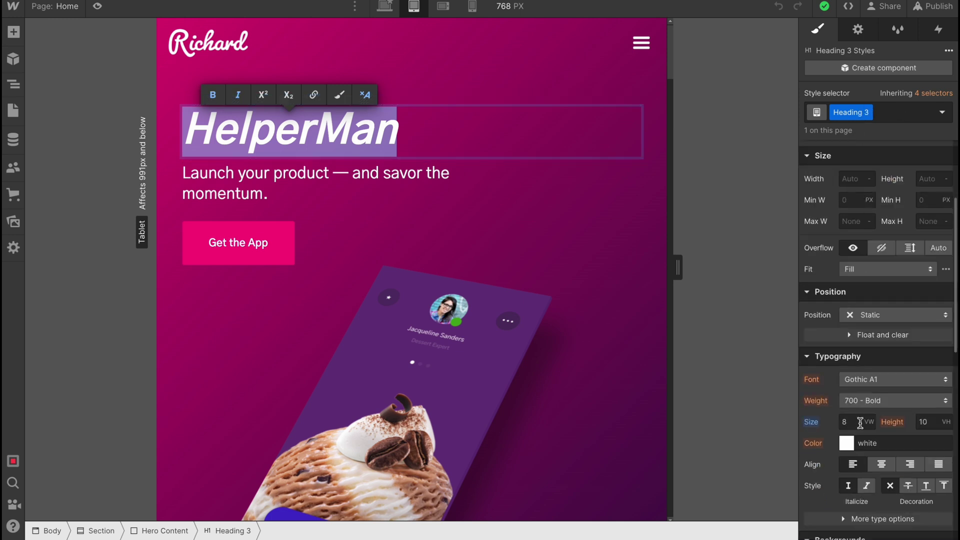
# Color the HelperMan heading text Blue Violet.
pyautogui.click(850, 442)
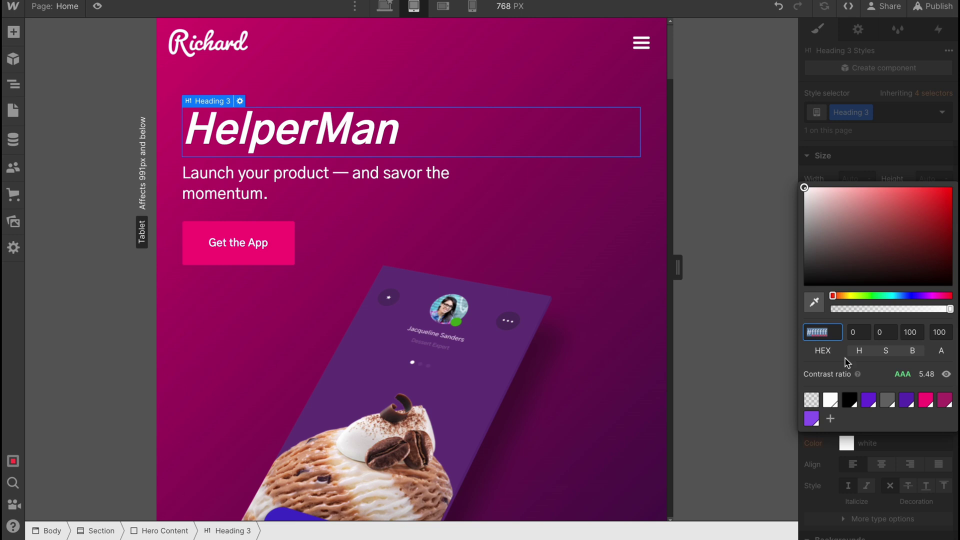
pyautogui.click(867, 401)
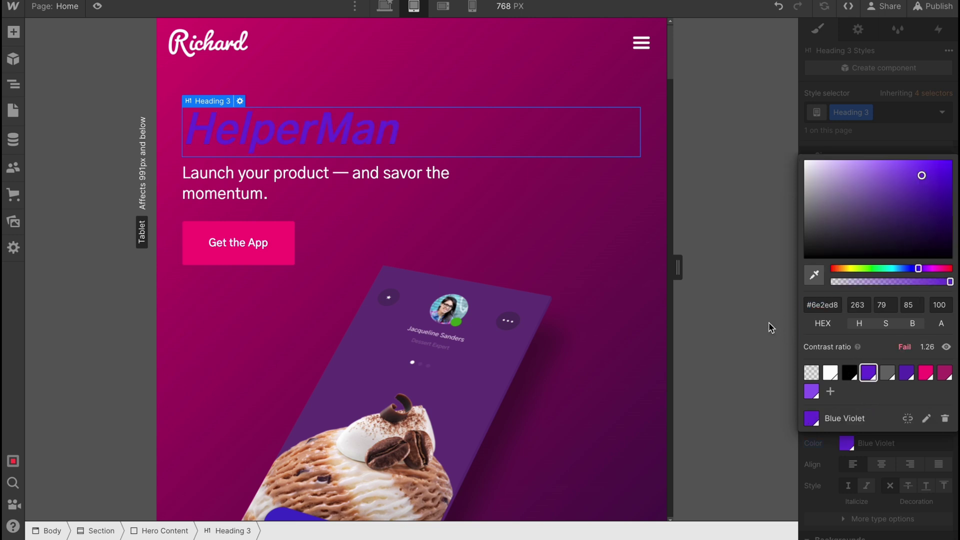
pyautogui.click(912, 131)
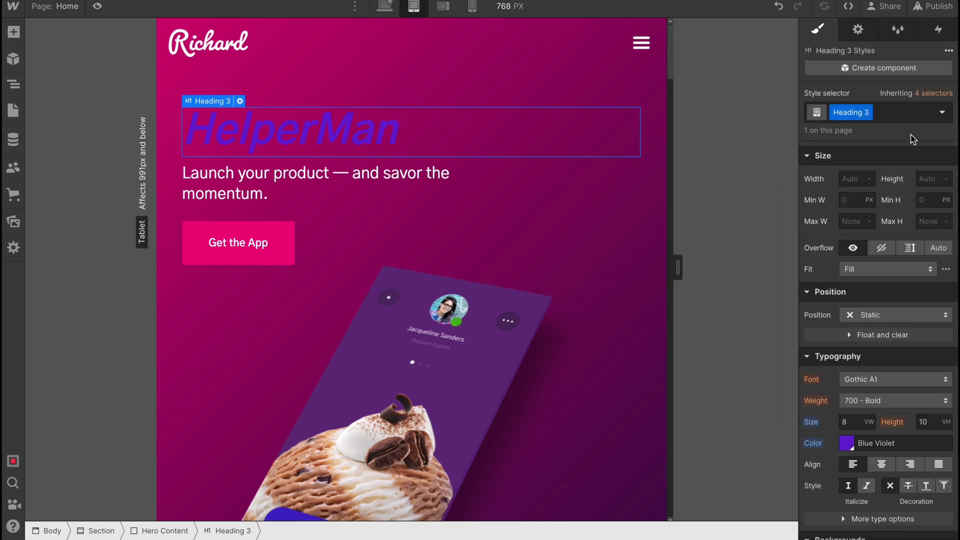
# Try a -176 px top margin on the heading, then undo it.
pyautogui.scroll(3, 906, 141)
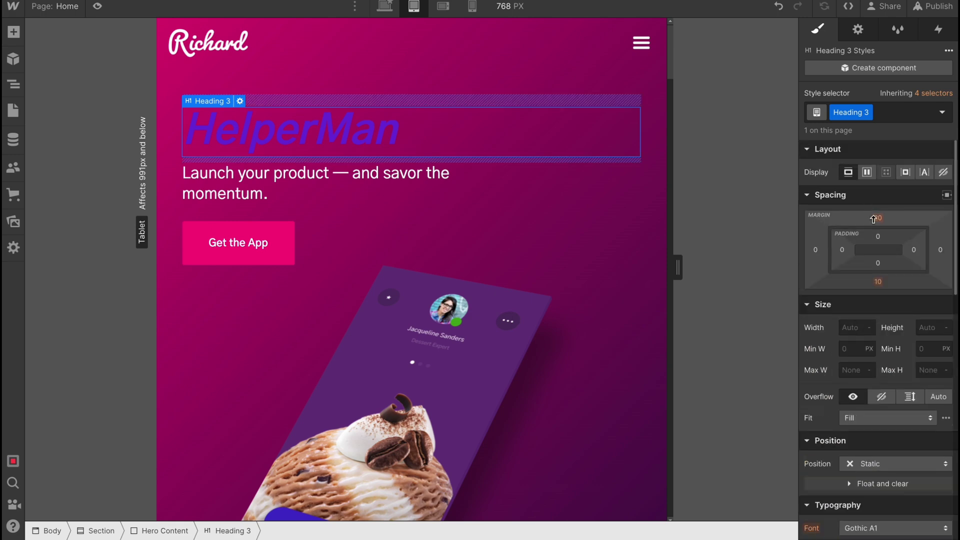
pyautogui.click(876, 219)
pyautogui.moveTo(877, 239); pyautogui.dragTo(836, 248)
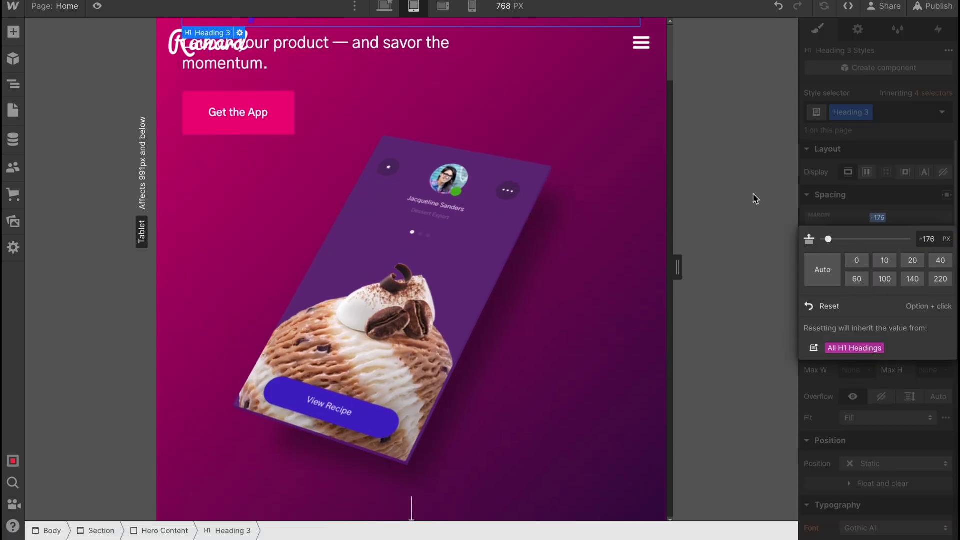
pyautogui.click(900, 144)
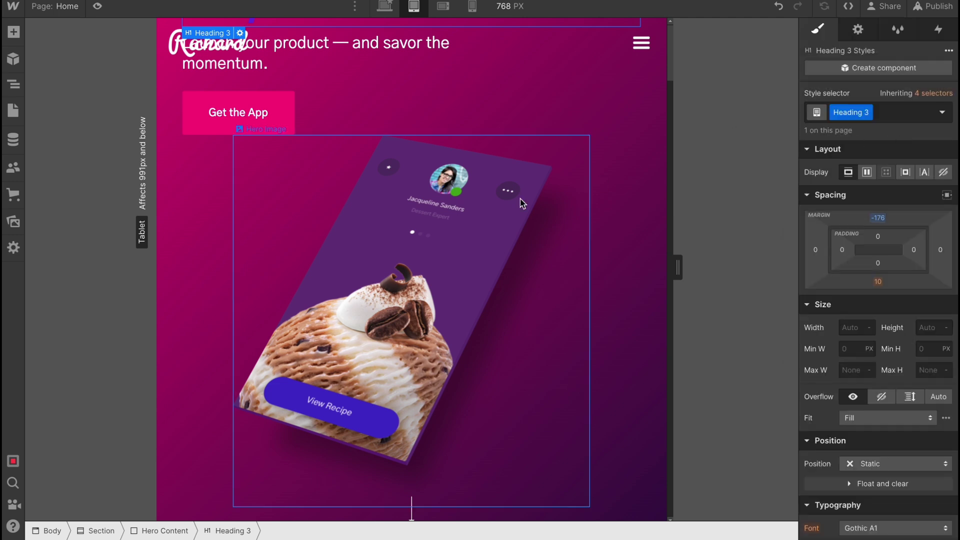
pyautogui.click(778, 6)
pyautogui.click(400, 416)
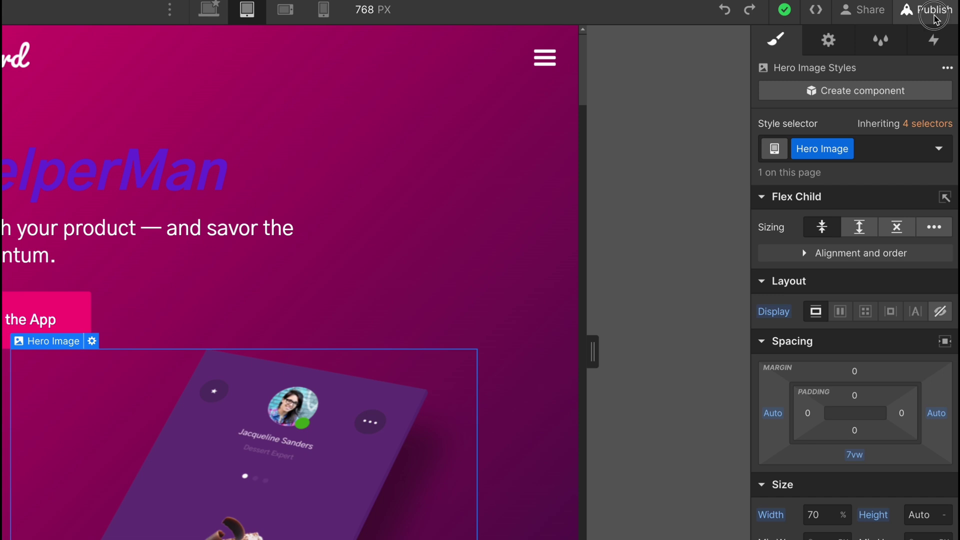
# Publish the site to its webflow.io subdomain, view it, then return to the Dashboard.
pyautogui.click(933, 15)
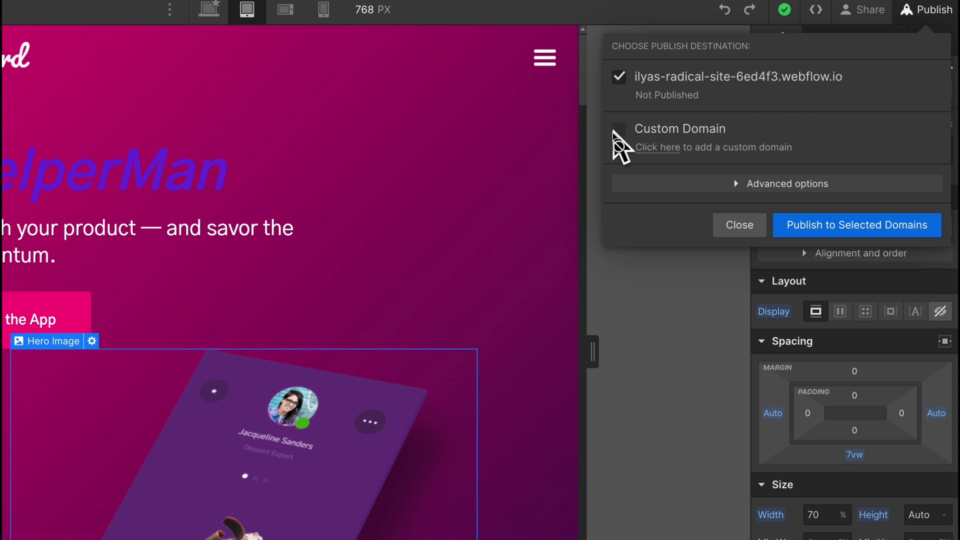
pyautogui.click(799, 225)
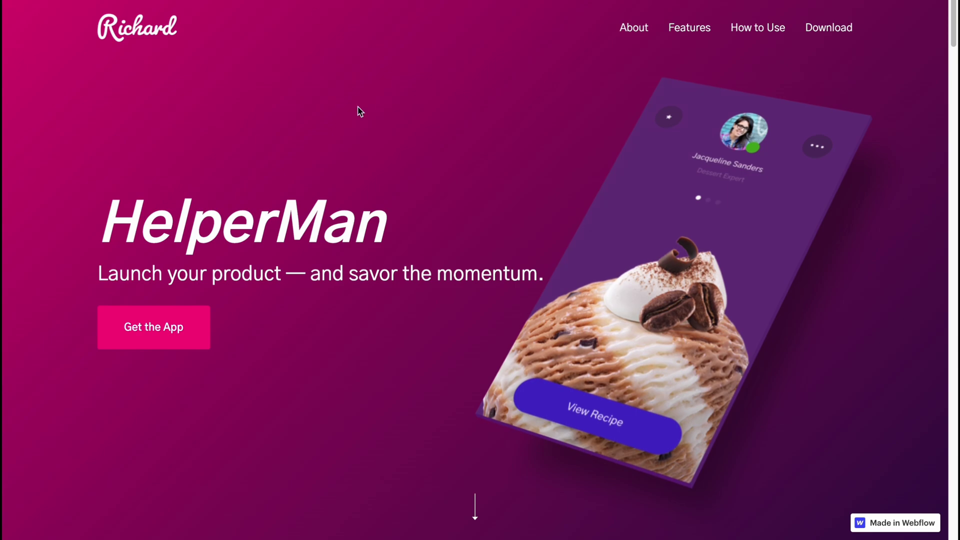
pyautogui.hotkey('ctrl', 'w')
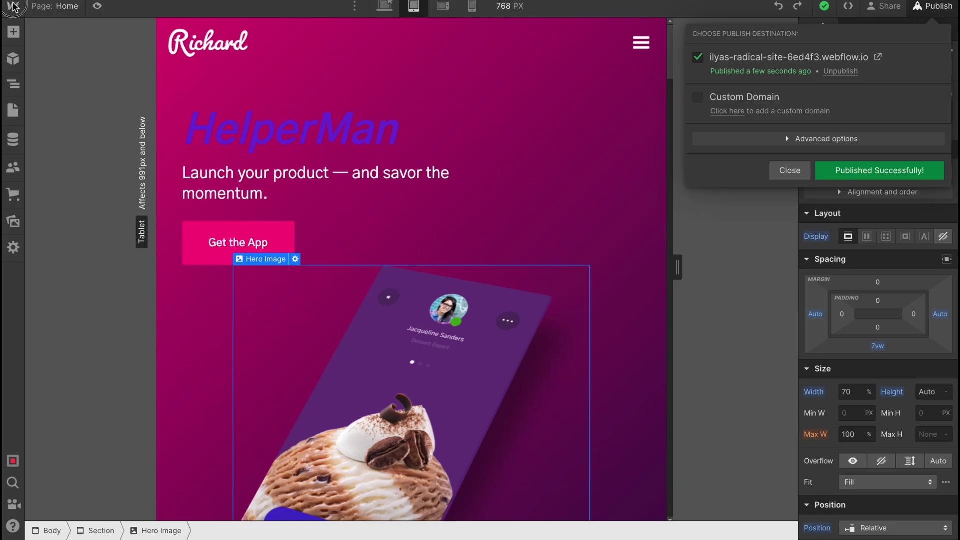
pyautogui.click(14, 7)
pyautogui.click(13, 7)
pyautogui.click(29, 32)
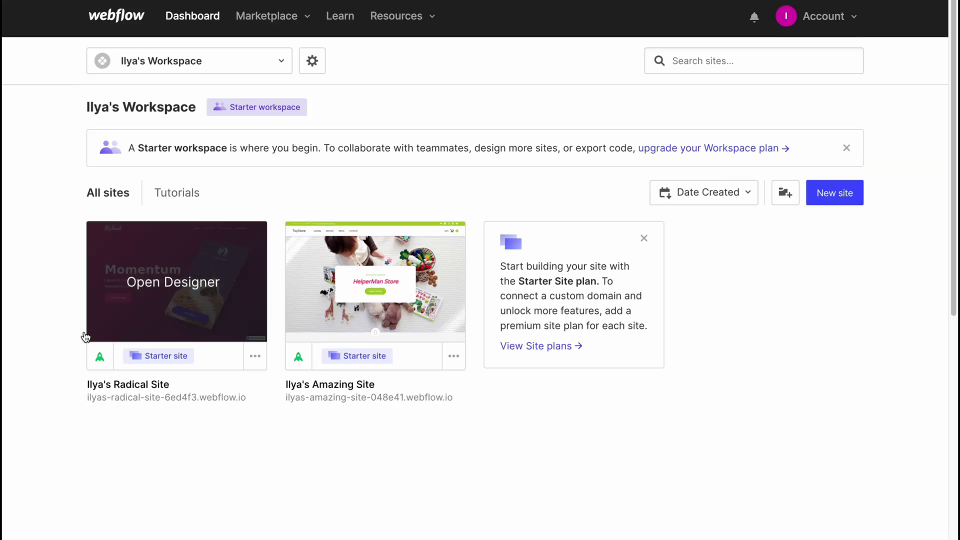
# Review the Momentum site's Members, Publishing and Plans & Billing settings, then open it in the Editor.
pyautogui.click(255, 356)
pyautogui.click(179, 353)
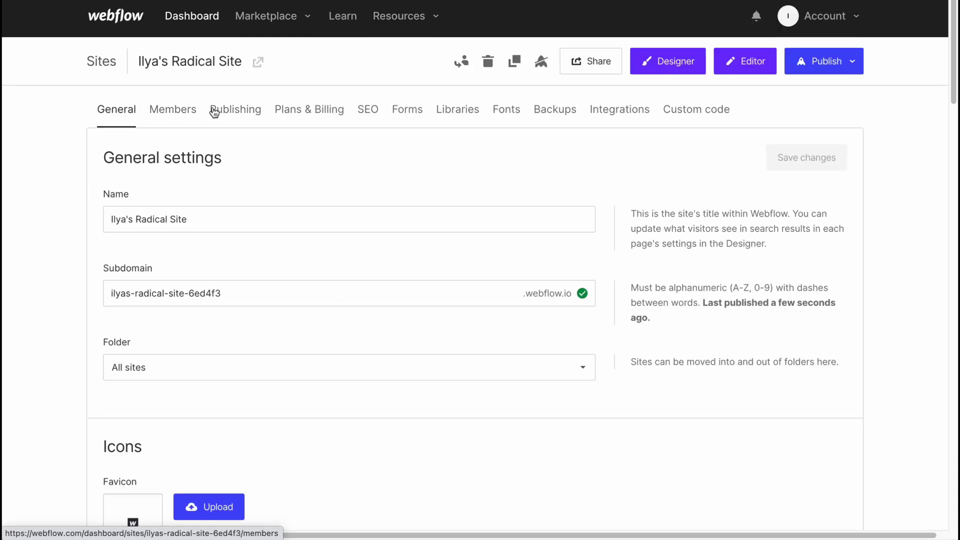
pyautogui.click(191, 123)
pyautogui.click(232, 111)
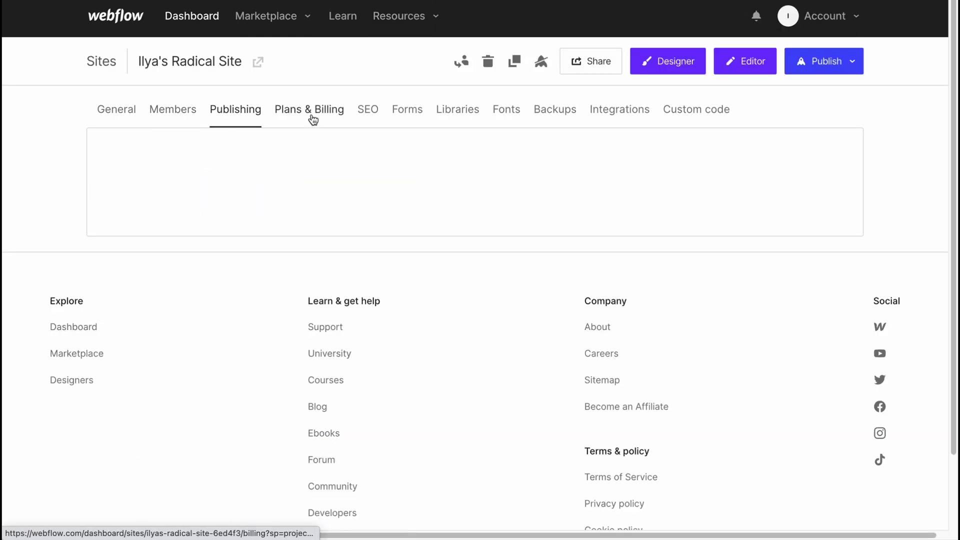
pyautogui.click(312, 118)
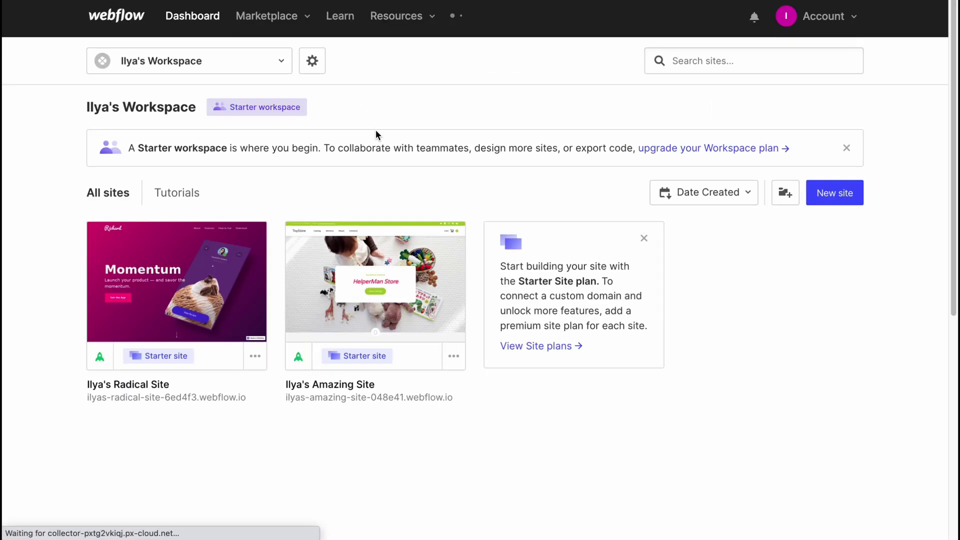
pyautogui.click(254, 359)
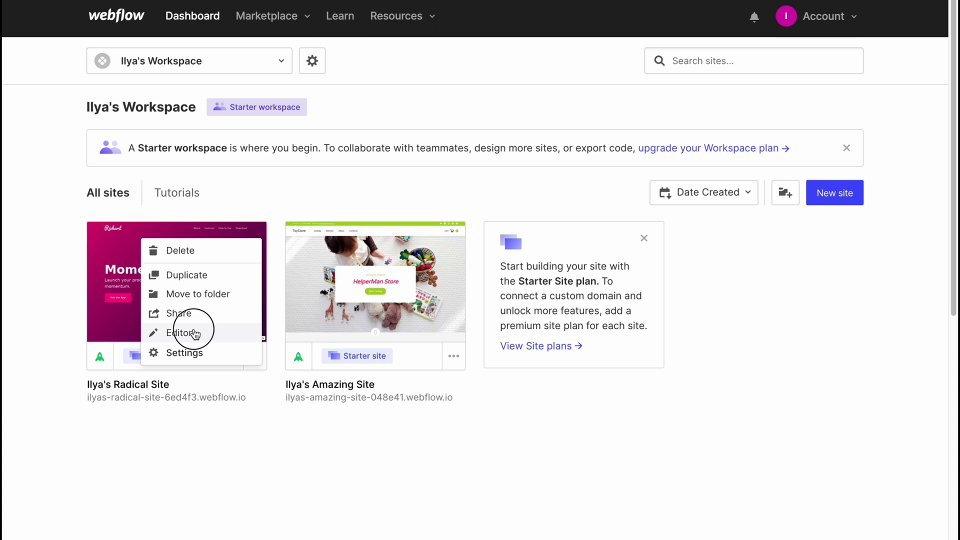
pyautogui.click(193, 333)
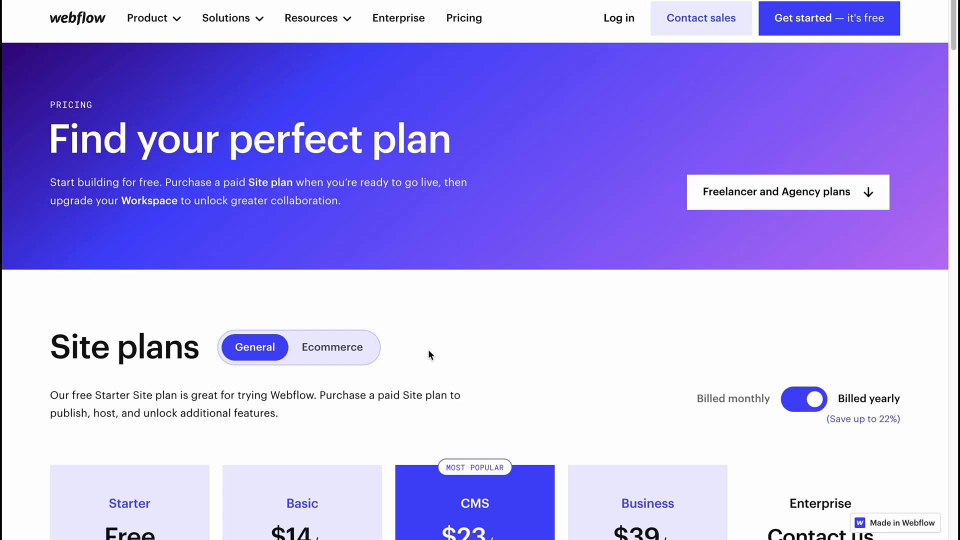
# Compare Site plans (Starter free, Basic $14, CMS $23, Business $39), checking Basic's domain, forms and bandwidth.
pyautogui.scroll(-3, 429, 345)
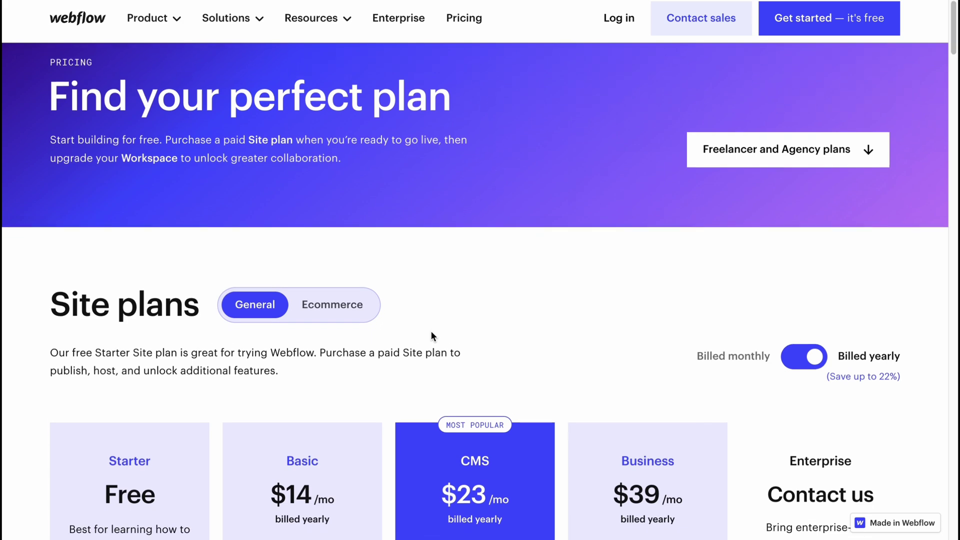
pyautogui.scroll(-3, 450, 300)
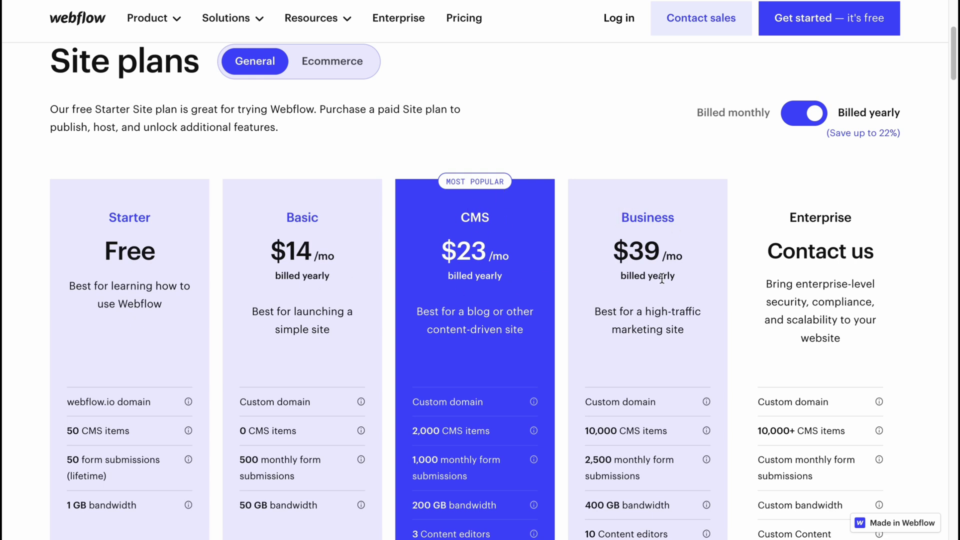
pyautogui.scroll(-1, 645, 285)
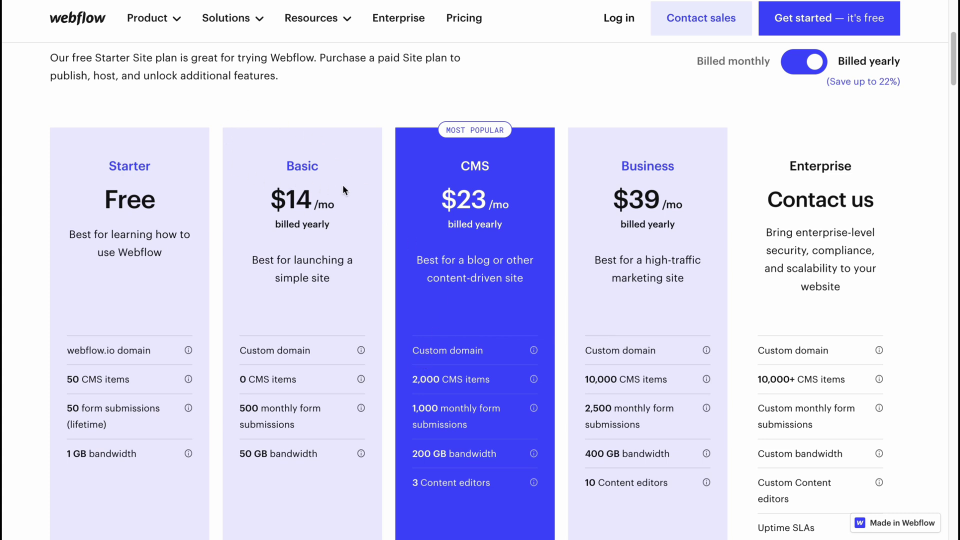
pyautogui.tripleClick(245, 351)
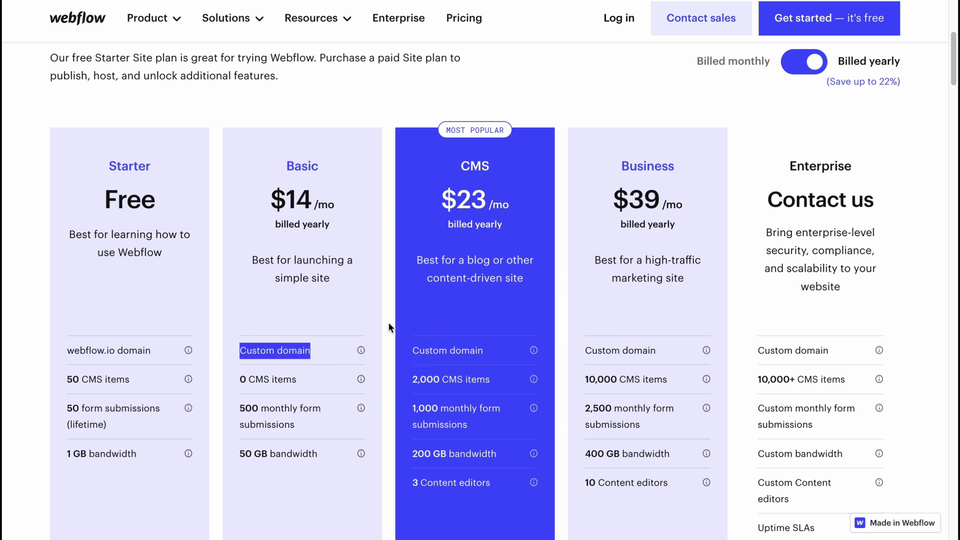
pyautogui.click(395, 307)
pyautogui.scroll(-2, 407, 373)
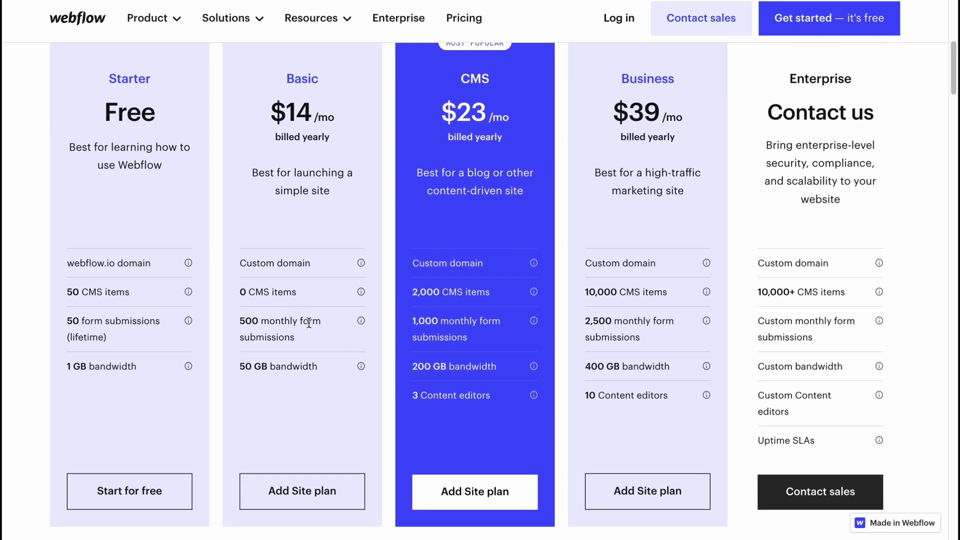
pyautogui.moveTo(262, 325); pyautogui.dragTo(350, 330)
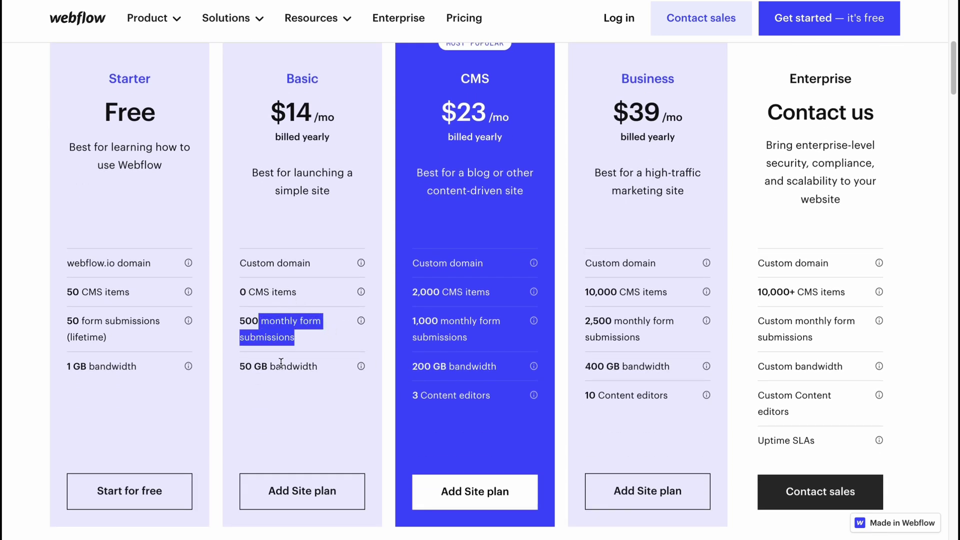
pyautogui.moveTo(273, 364); pyautogui.dragTo(340, 375)
pyautogui.click(388, 368)
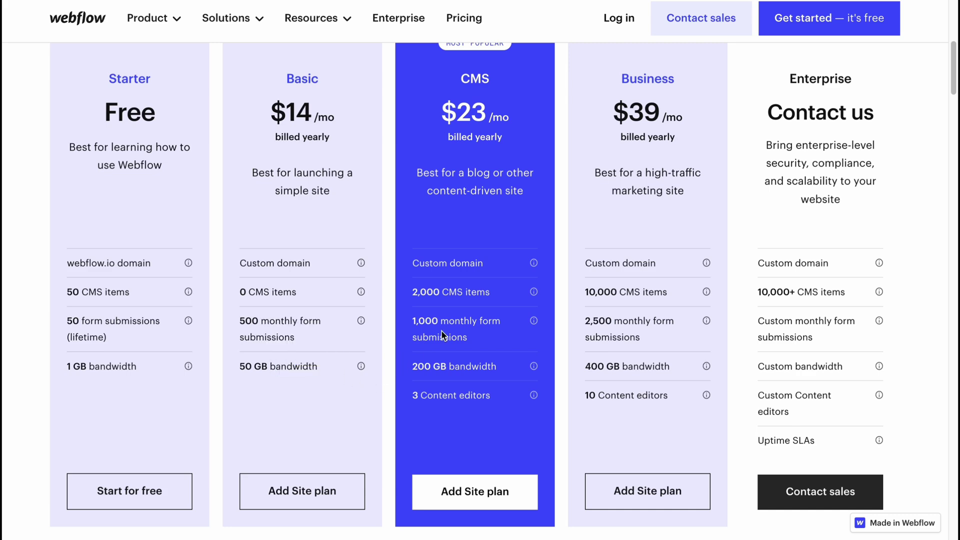
pyautogui.scroll(3, 230, 341)
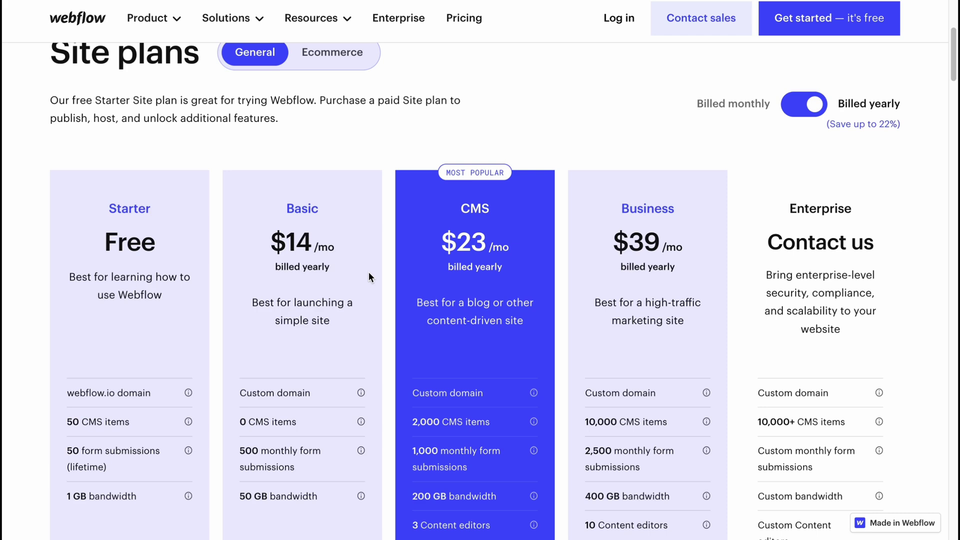
pyautogui.scroll(5, 369, 276)
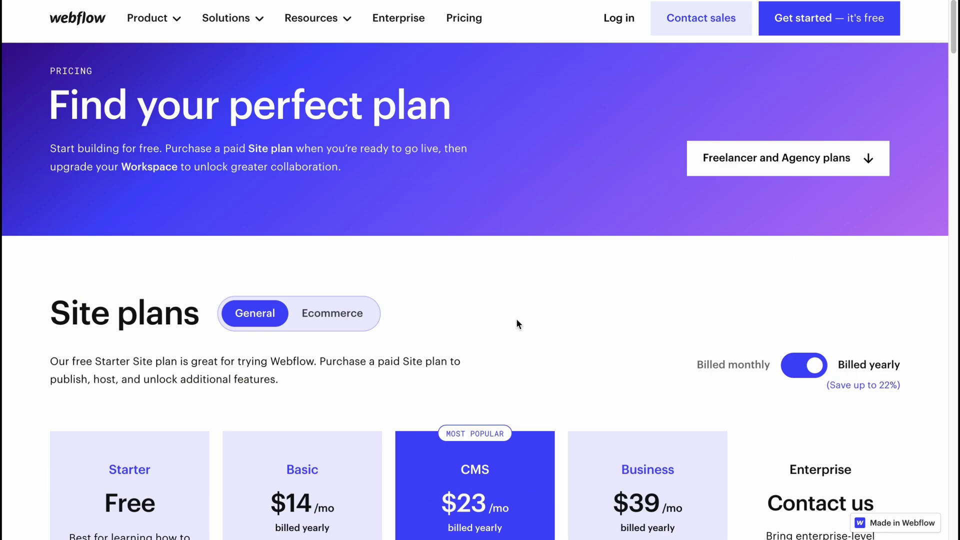